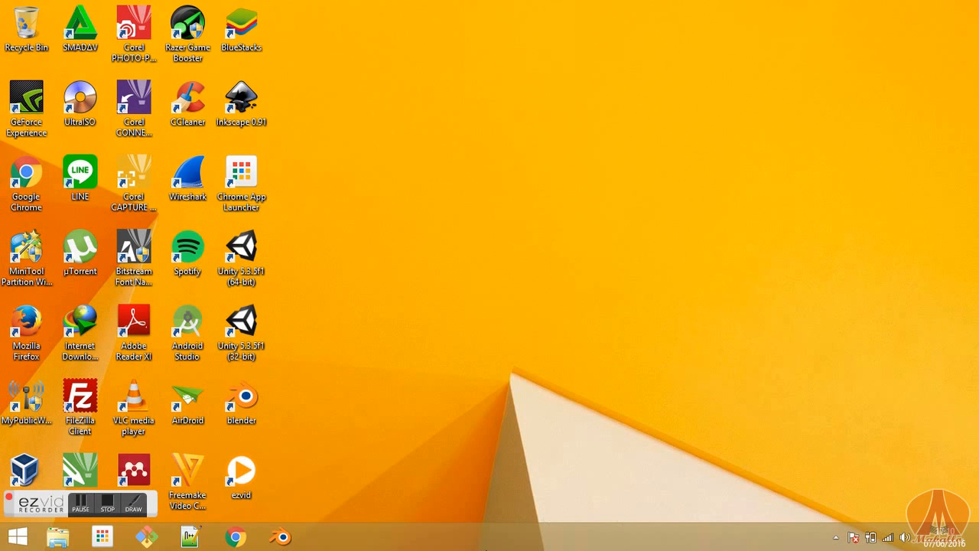
Step: Launch Blender and dismiss the splash screen to reach the default cube scene
left_click(283, 537)
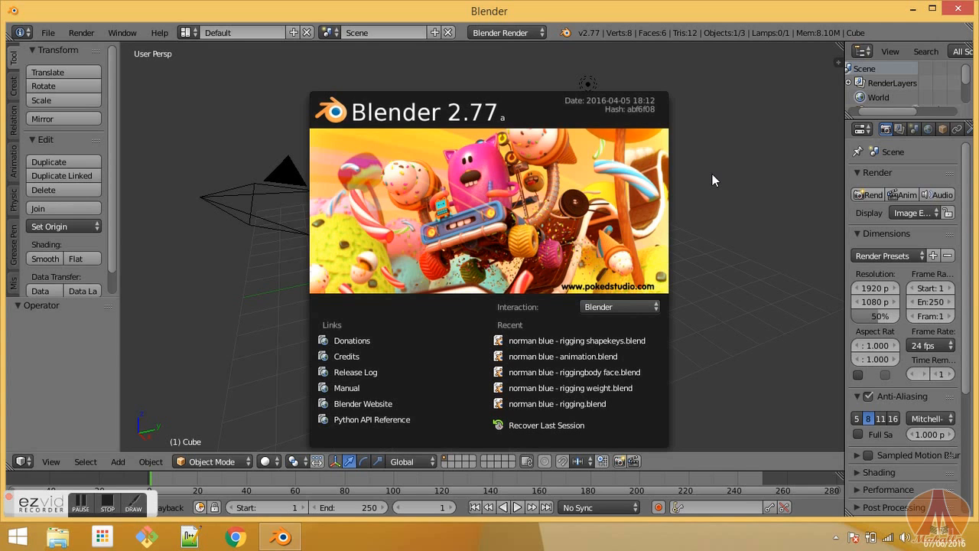
left_click(712, 173)
middle_click_drag(554, 175, 571, 225)
scroll(571, 228, "up", 2)
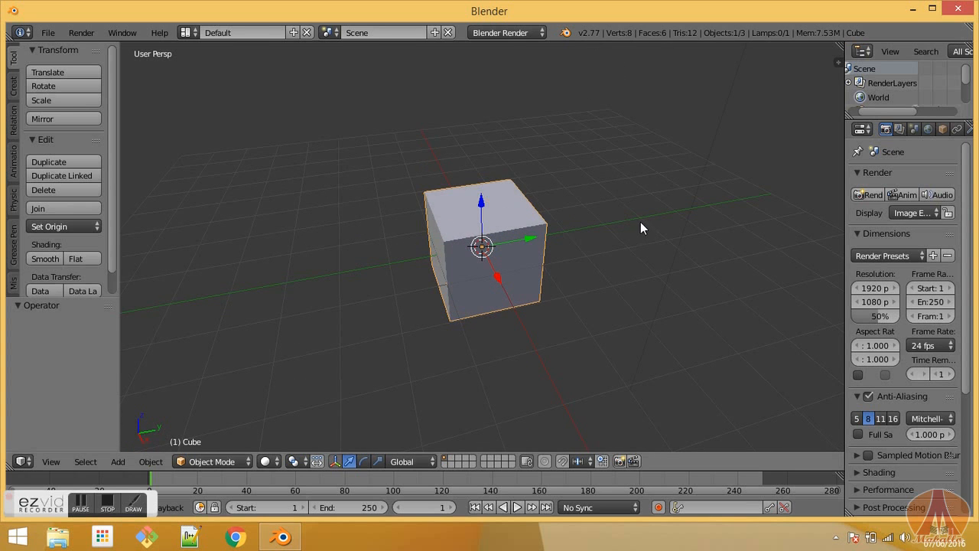
Step: Turn on the Screencast Keys display for the 3D viewport and hide the properties region again
key("n")
scroll(775, 292, "down", 10)
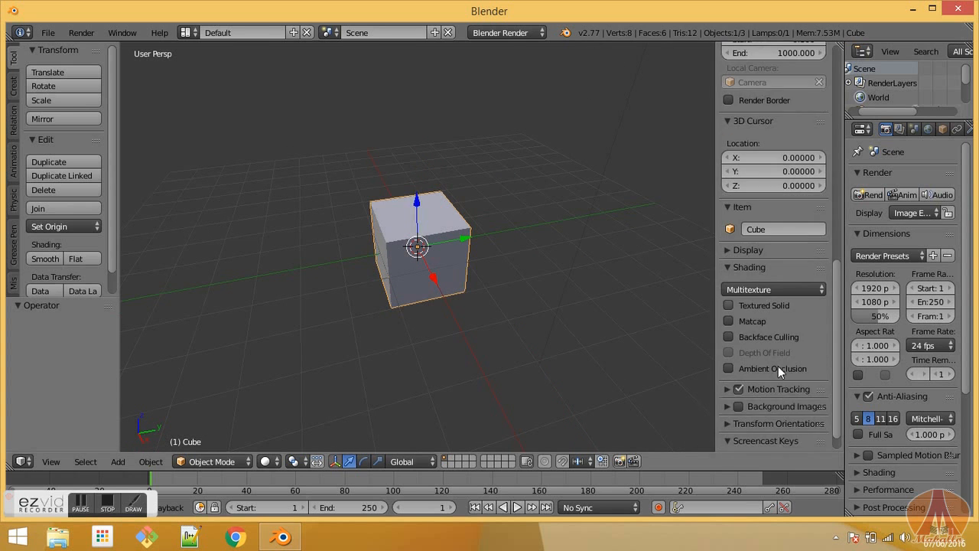
scroll(776, 406, "down", 1)
left_click(777, 440)
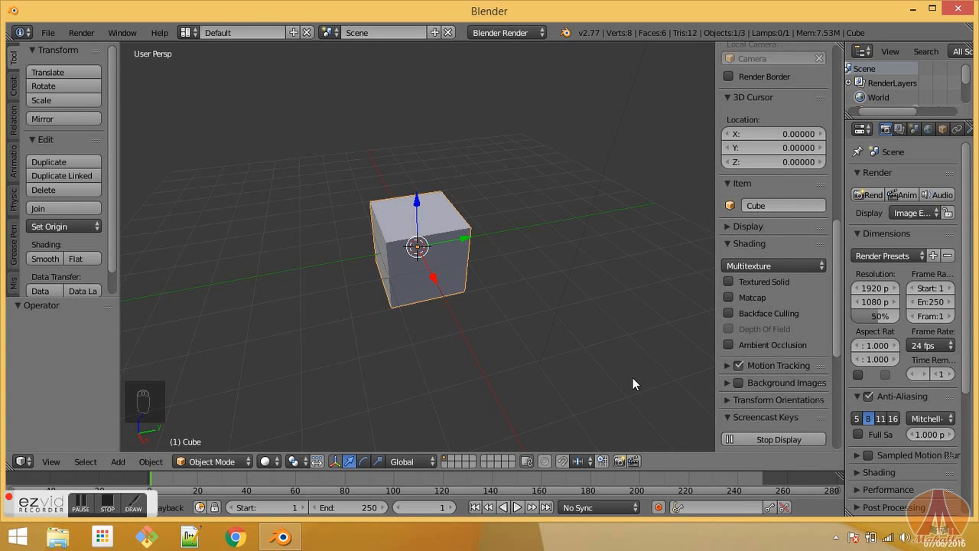
key("n")
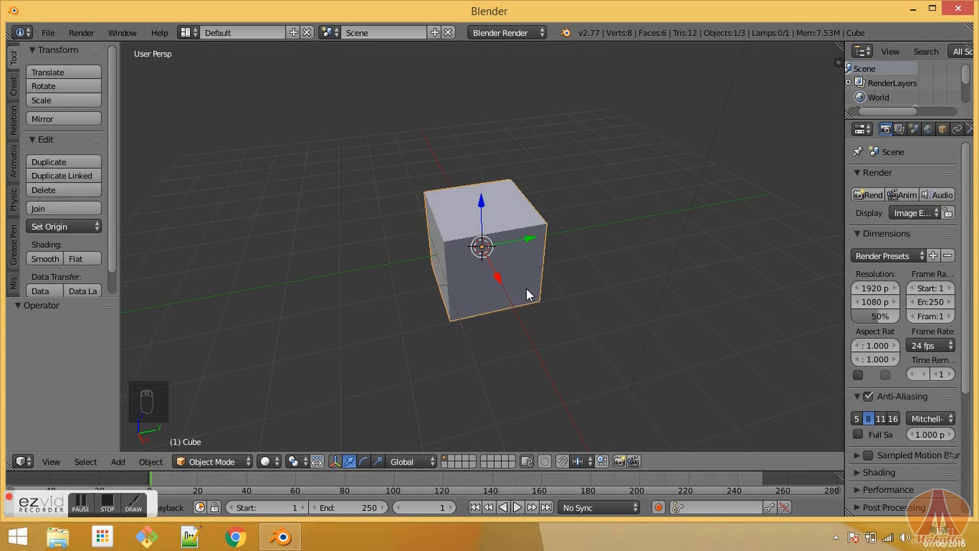
Step: Examine the default cube from several angles in the 3D viewport
mouse_move(544, 284)
middle_mouse_down()
mouse_move(525, 274)
mouse_move(542, 273)
middle_mouse_up()
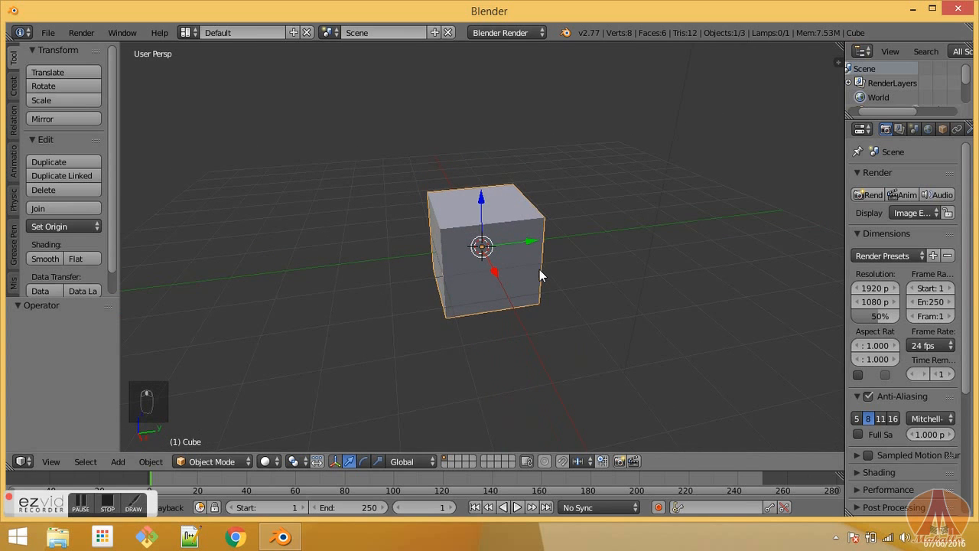
scroll(527, 274, "down", 2)
mouse_move(521, 283)
middle_mouse_down()
mouse_move(516, 277)
mouse_move(529, 277)
middle_mouse_up()
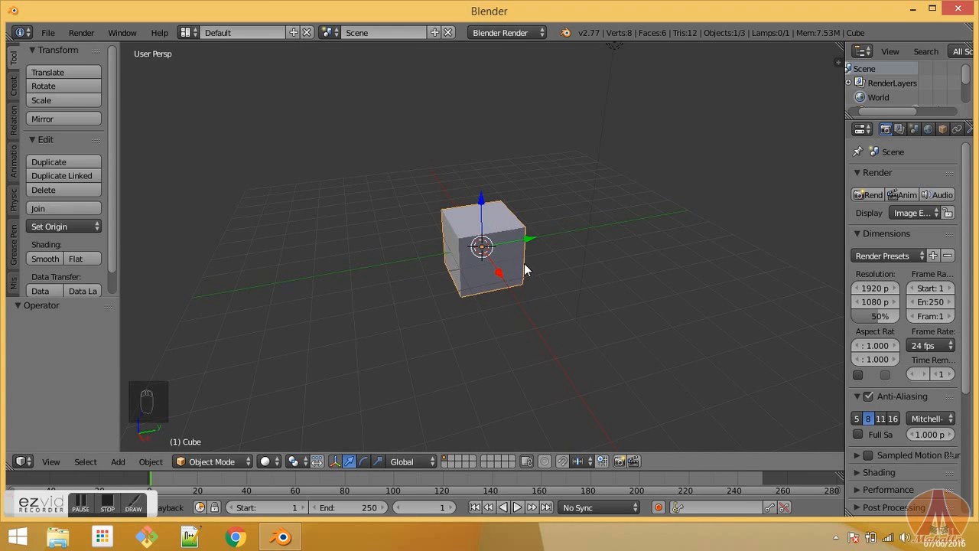
middle_click_drag(514, 245, 505, 252)
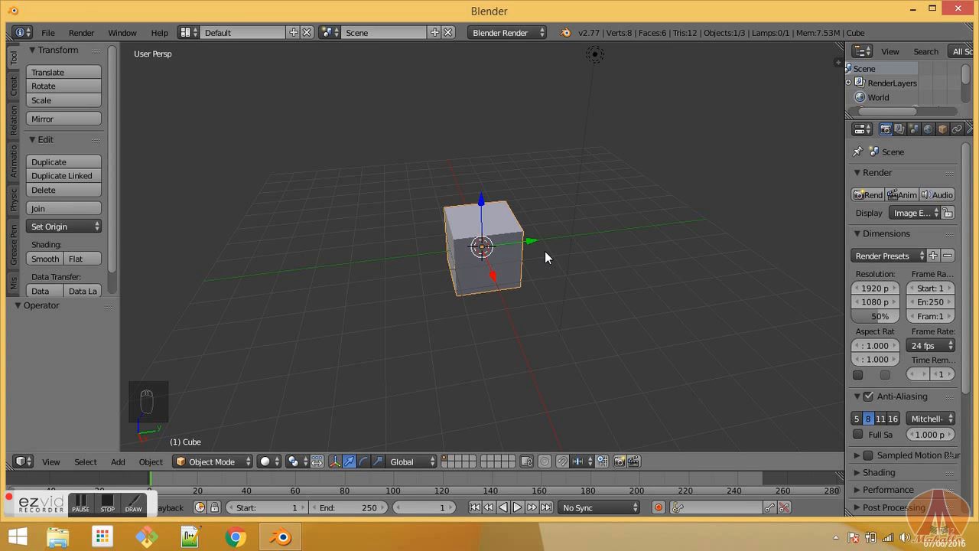
middle_click_drag(535, 241, 530, 247)
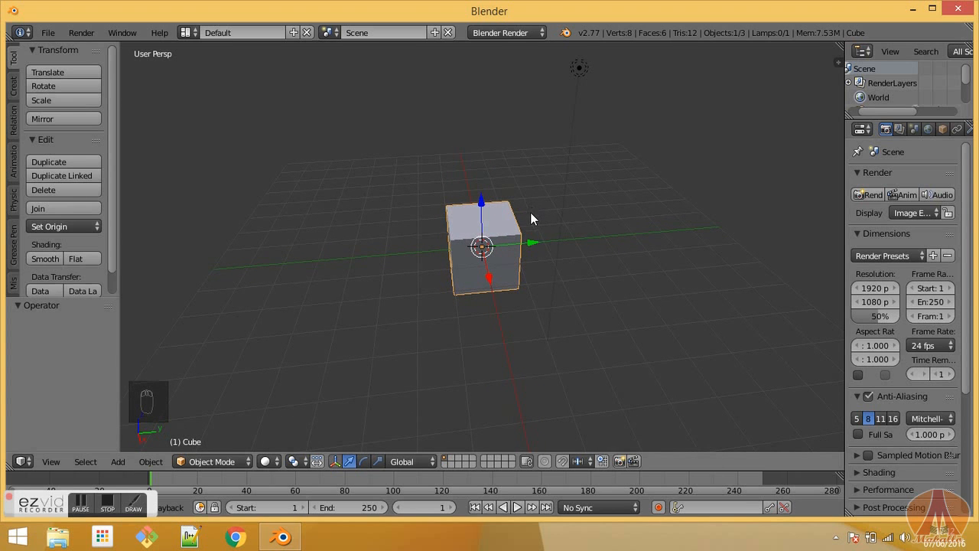
middle_click_drag(515, 201, 559, 213)
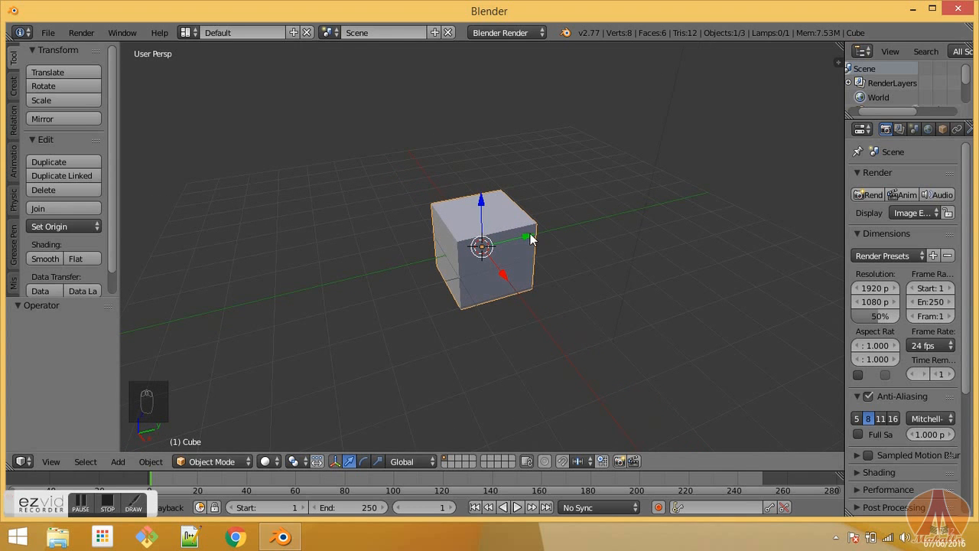
middle_click_drag(579, 238, 548, 238)
middle_click_drag(526, 269, 574, 274)
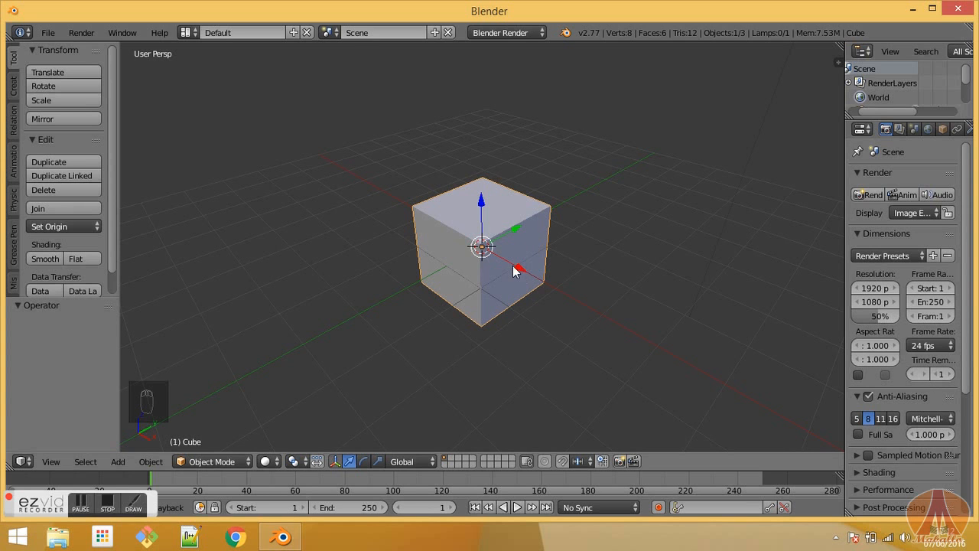
middle_click_drag(516, 269, 519, 247)
middle_click_drag(481, 211, 616, 238)
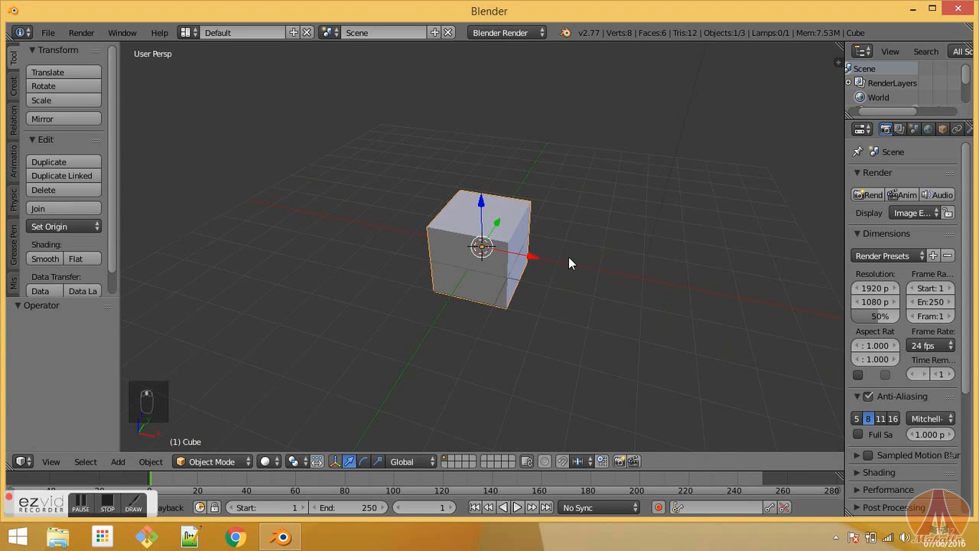
Step: Try moving the cube about 2.46 units along X, then along the Z and Y axes
left_click_drag(532, 258, 623, 295)
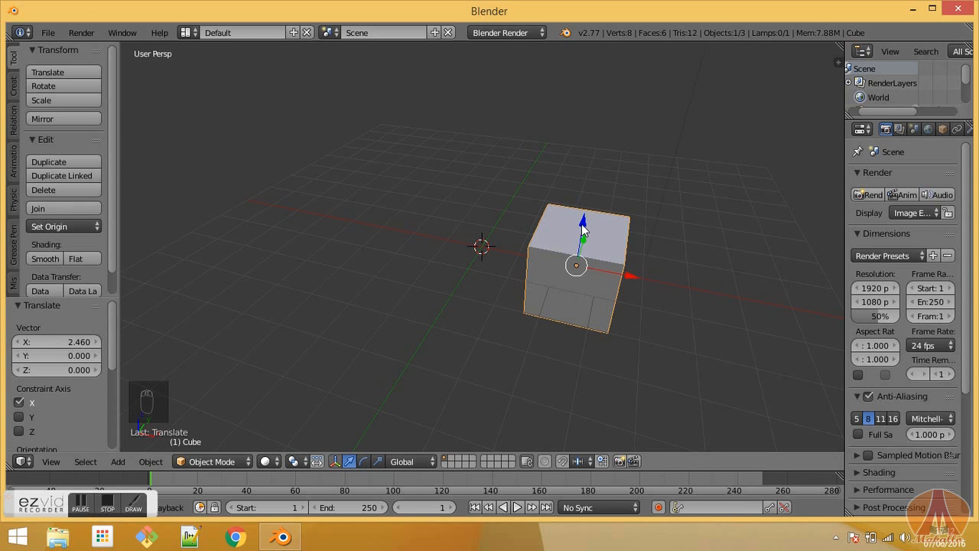
left_click_drag(582, 226, 604, 180)
left_click(603, 185)
left_click(603, 186)
middle_click_drag(643, 201, 554, 231)
scroll(563, 201, "down", 3)
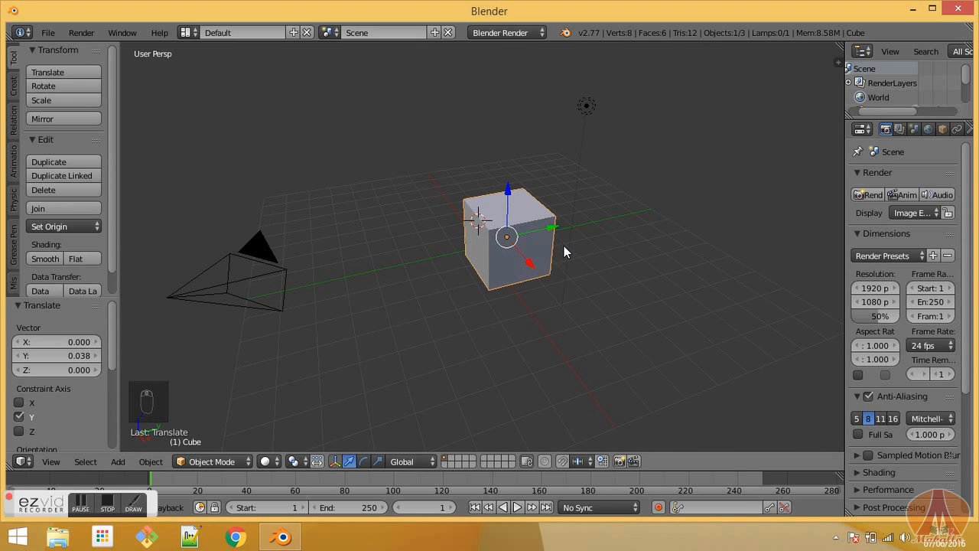
Step: Undo all the trial moves of the cube
key("ctrl+z")
key("ctrl+z")
key("ctrl+z")
key("ctrl+z")
key("ctrl+z")
key("ctrl+z")
Step: Switch to the front view and scale the cube uniformly by about 2.06
middle_click_drag(562, 247, 501, 261)
scroll(516, 249, "down", 3)
scroll(516, 248, "up", 3)
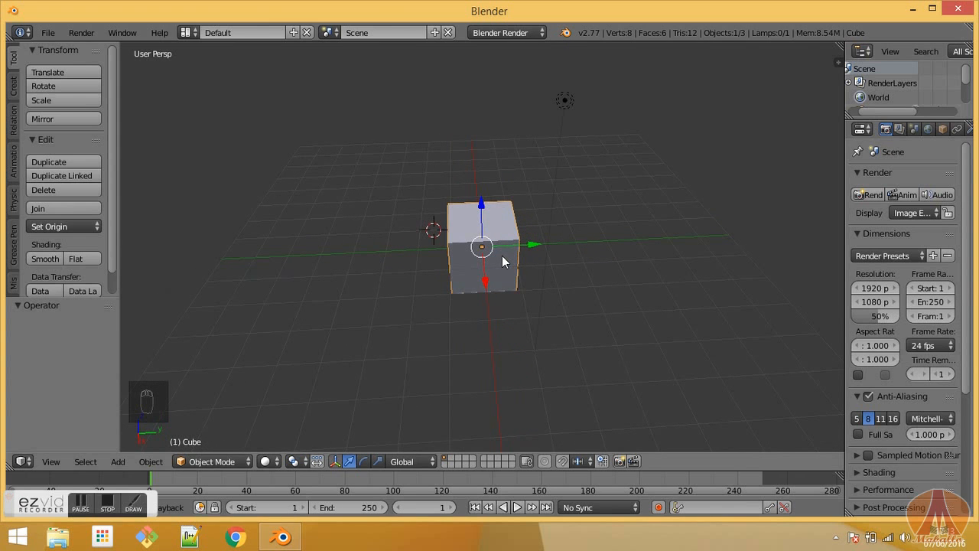
middle_click_drag(519, 250, 580, 263)
scroll(581, 264, "up", 1)
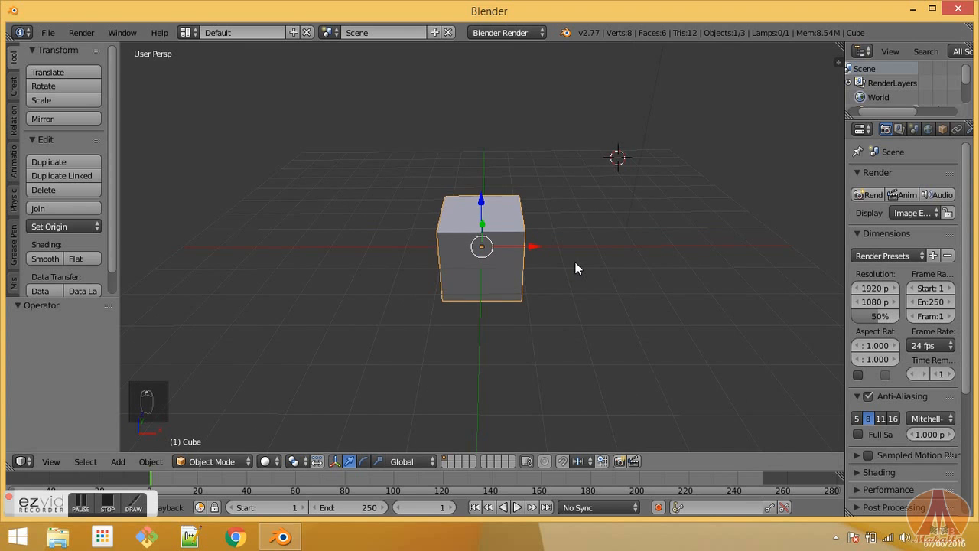
key("KP_1")
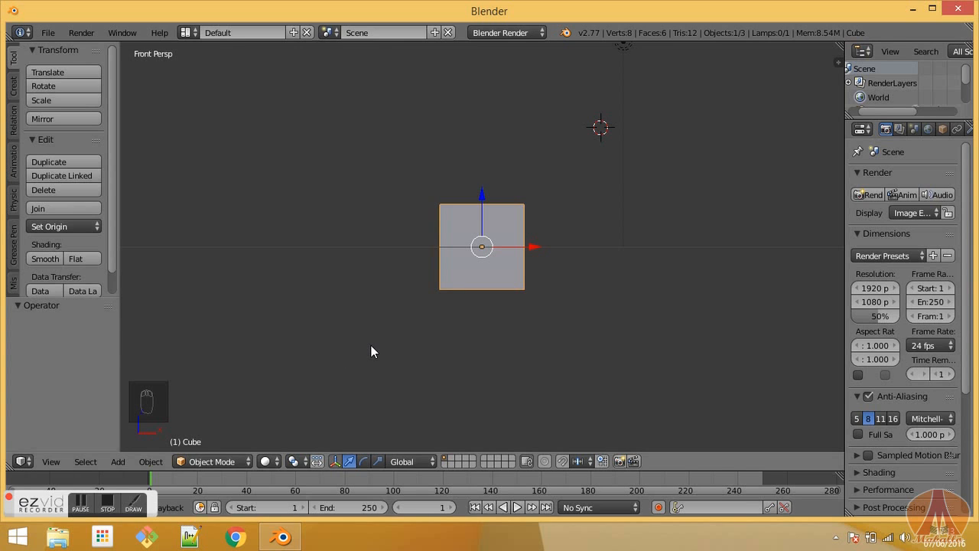
key("KP_1")
key("s")
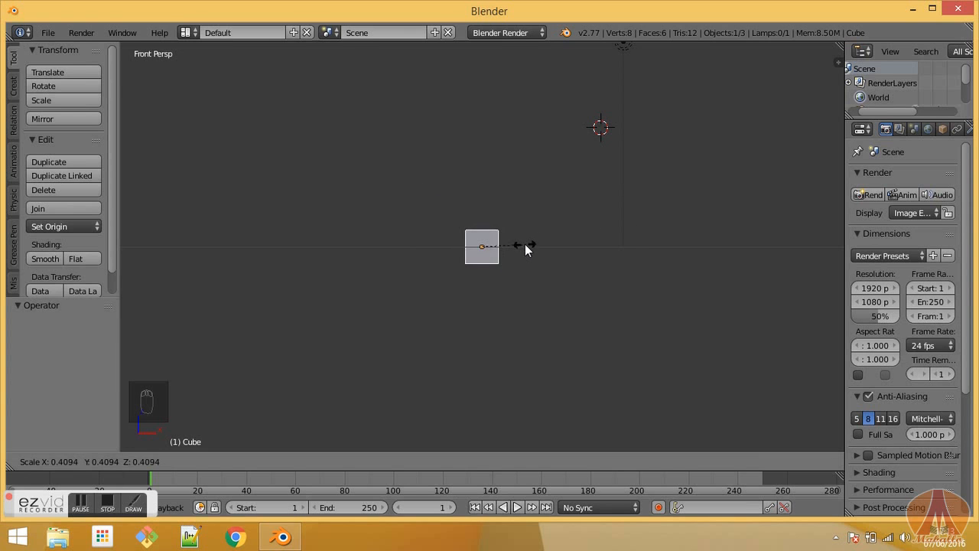
left_click(694, 210)
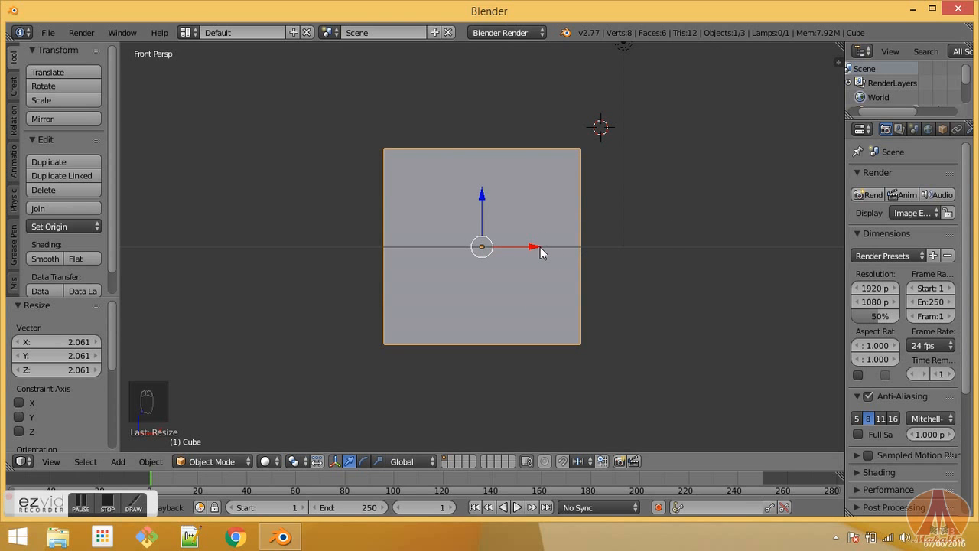
Step: Scale the cube along only the X axis by about 2.32 to make a wide box
scroll(512, 242, "down", 2)
scroll(522, 235, "up", 1)
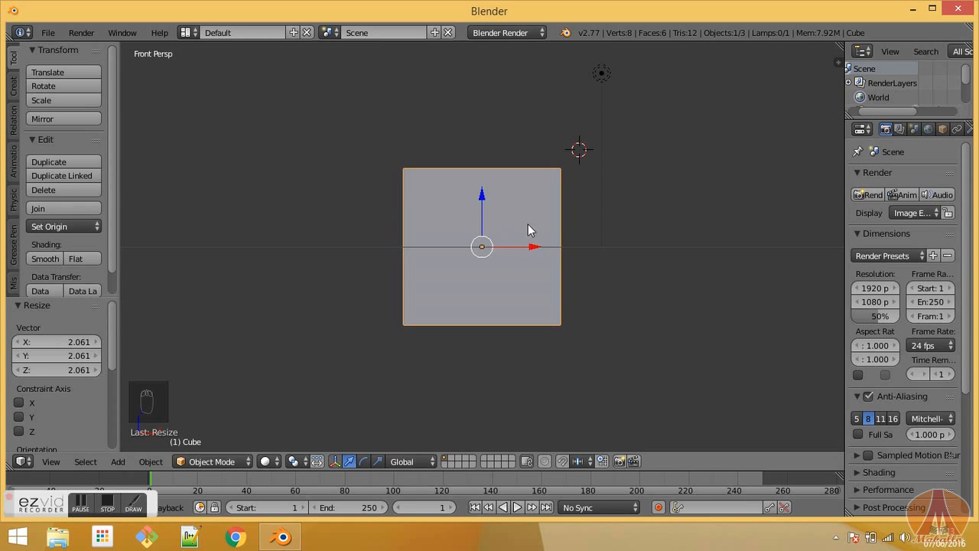
key("s")
key("x")
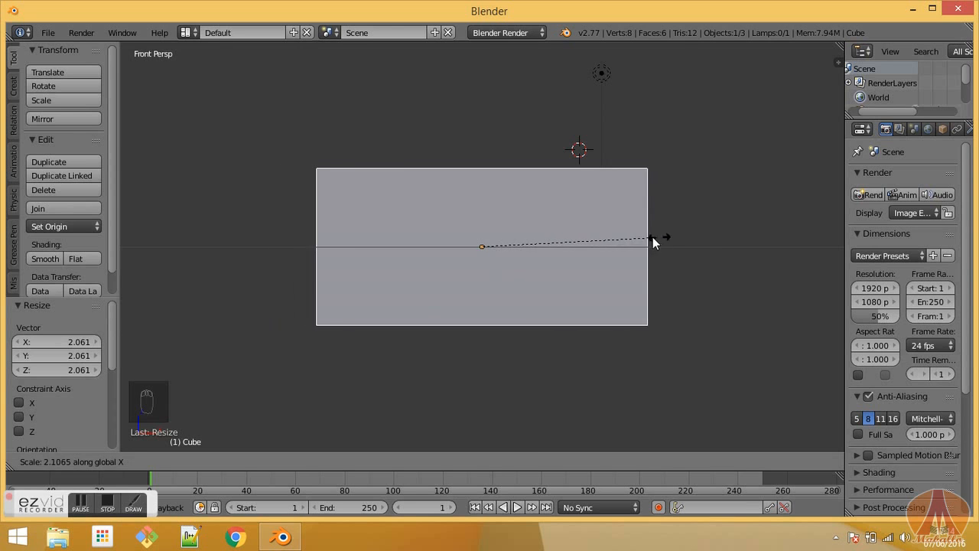
left_click(678, 236)
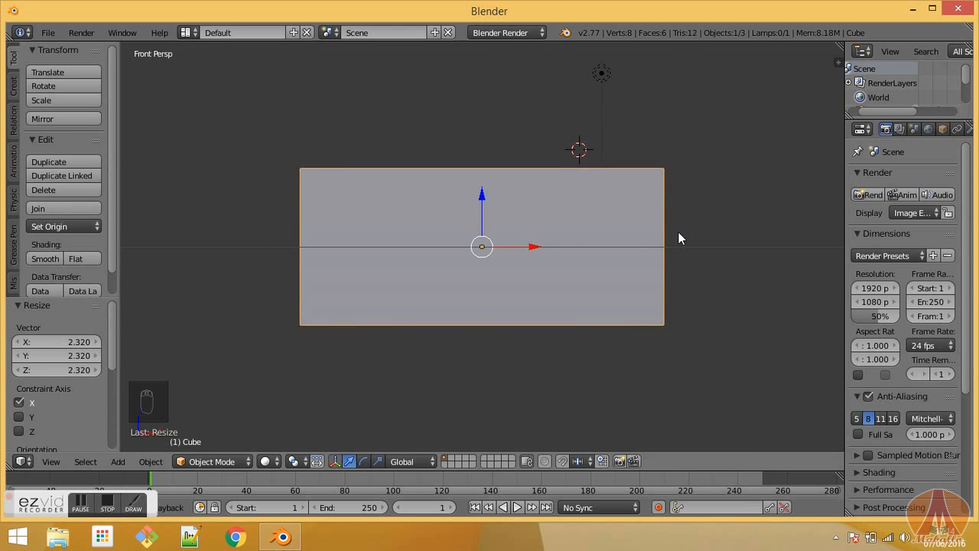
scroll(643, 222, "down", 2)
middle_click_drag(604, 200, 611, 228)
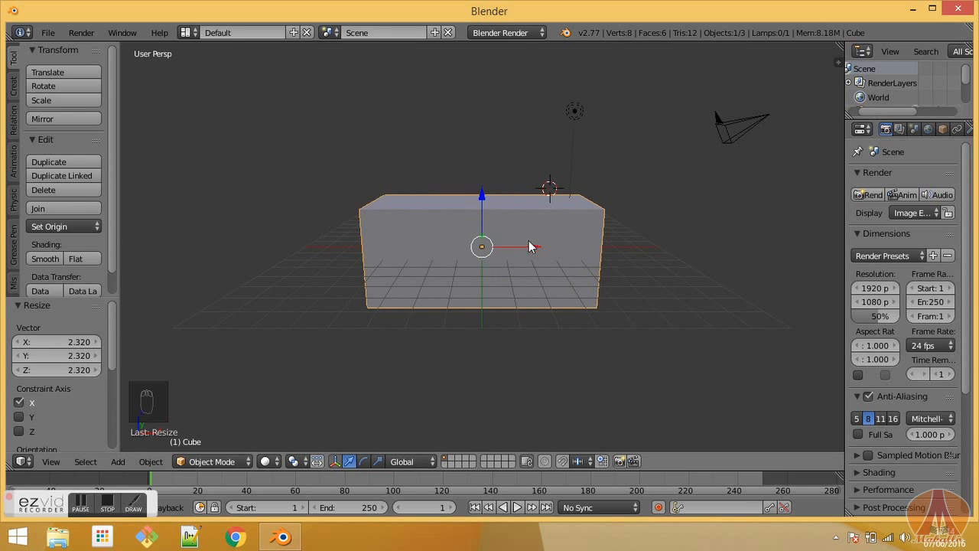
scroll(540, 246, "up", 1)
middle_click_drag(609, 245, 542, 258)
key("KP_1")
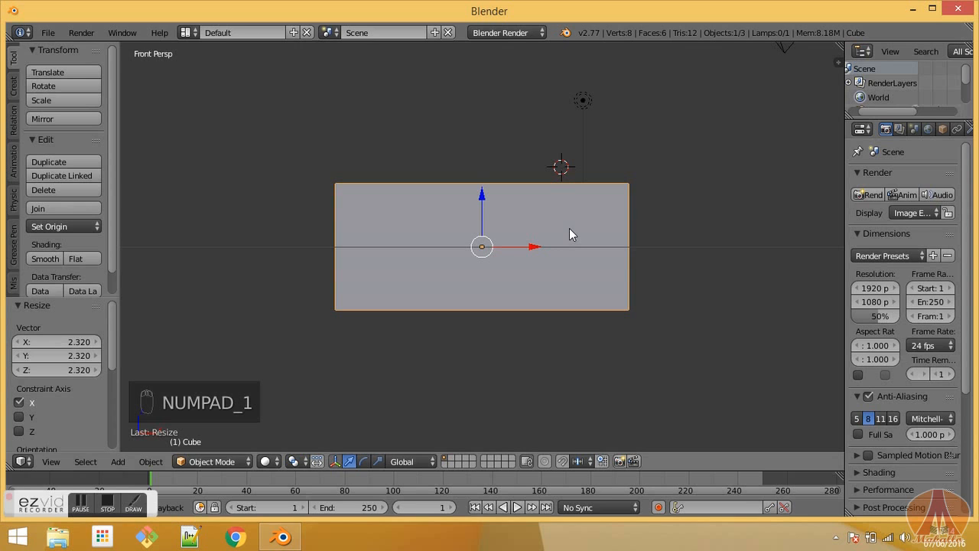
key("s")
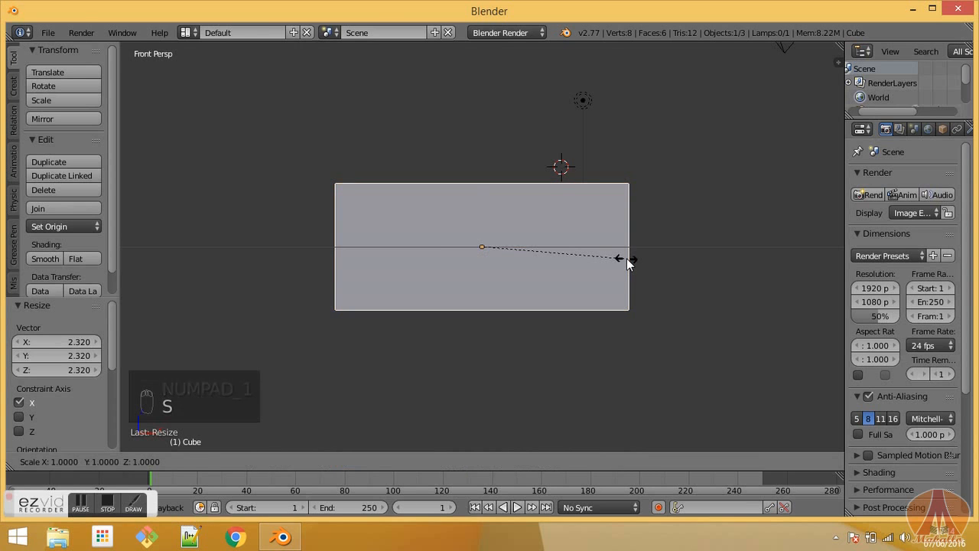
key("x")
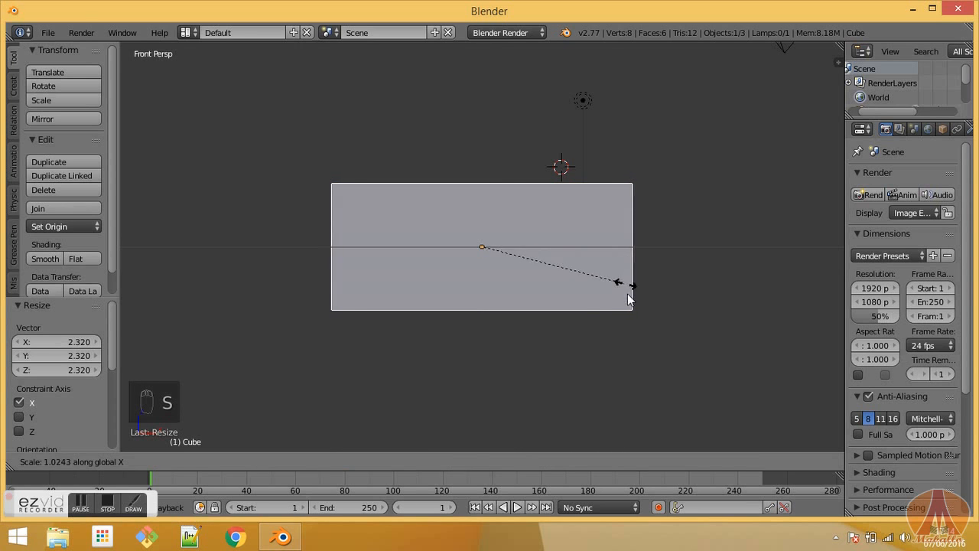
right_click(592, 166)
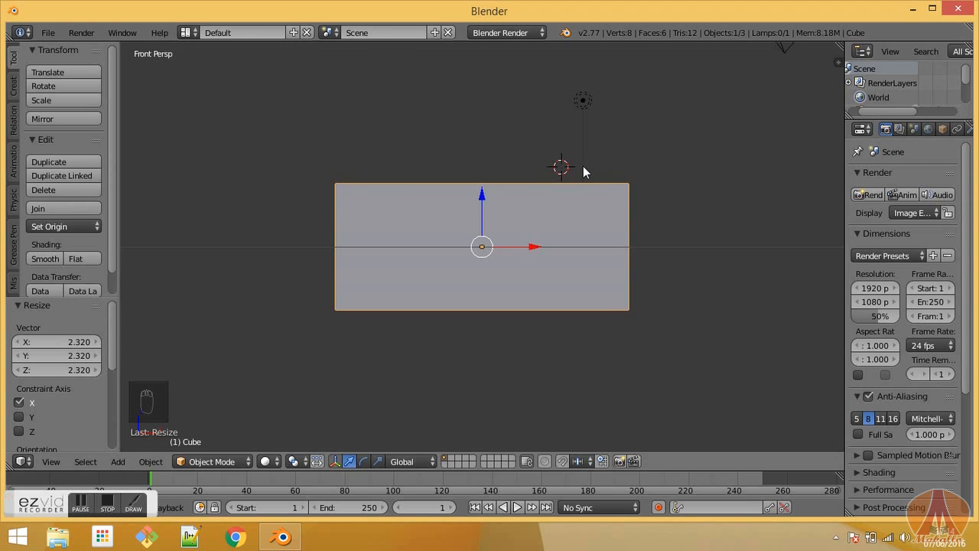
Step: Scale the box along Z by about 3.09, then flatten it along Z by a factor of about 0.053
key("s")
key("z")
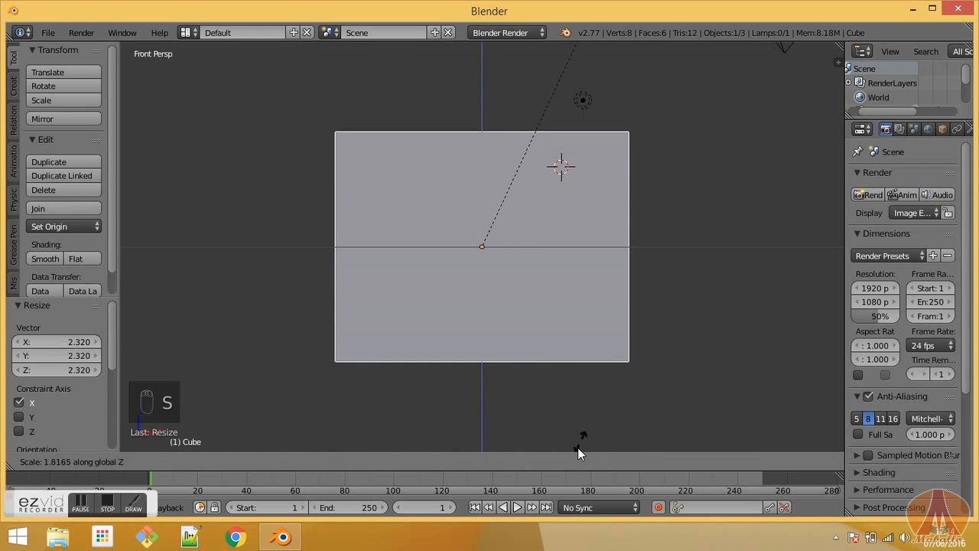
left_click(554, 264)
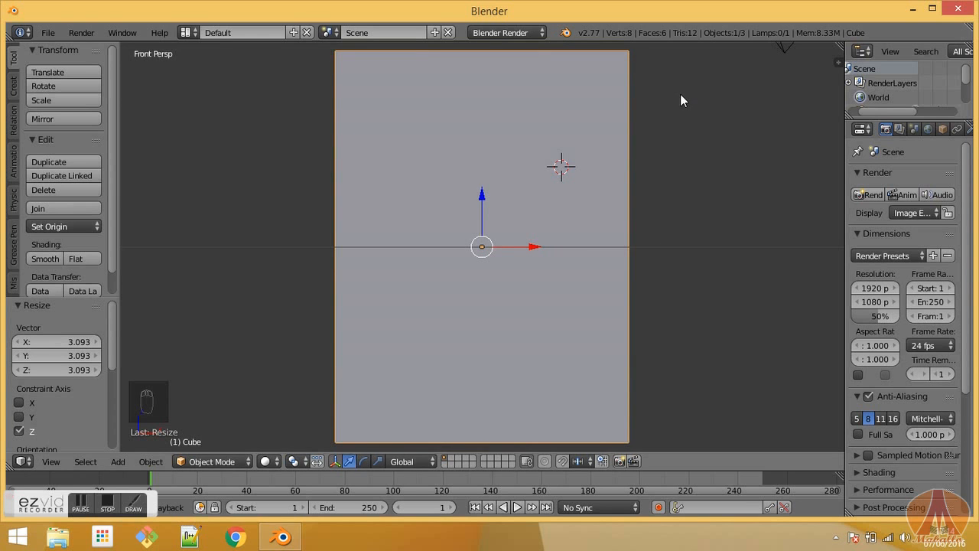
key("s")
key("z")
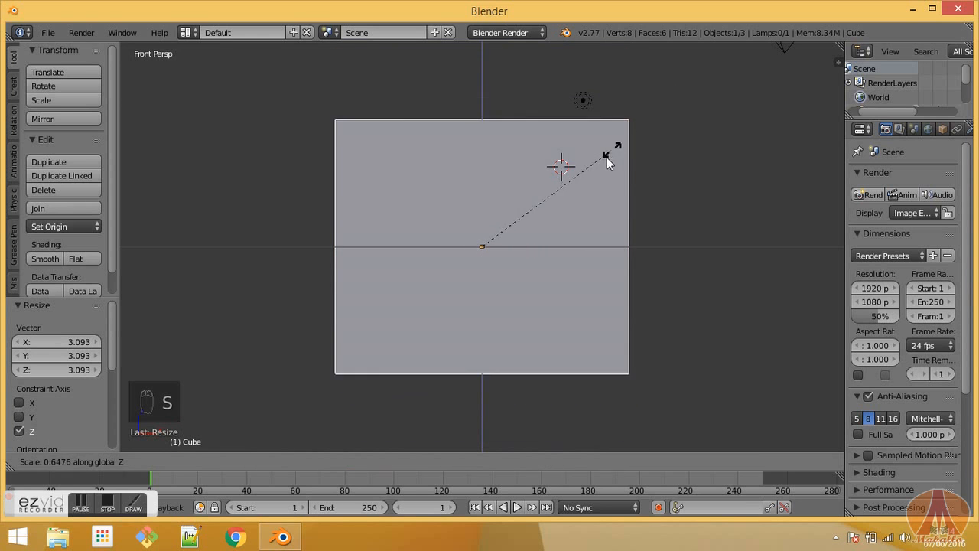
left_click(495, 247)
middle_click_drag(495, 248, 576, 231)
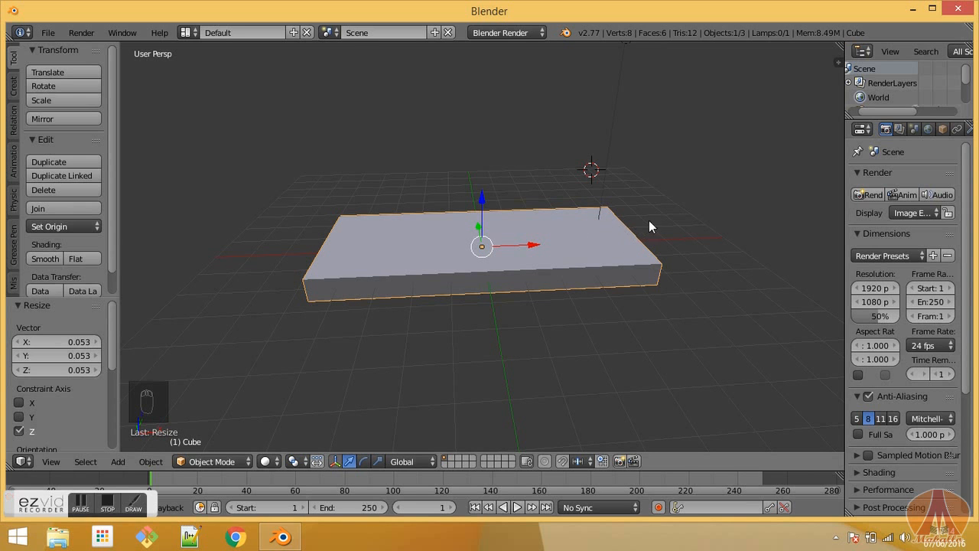
key("r")
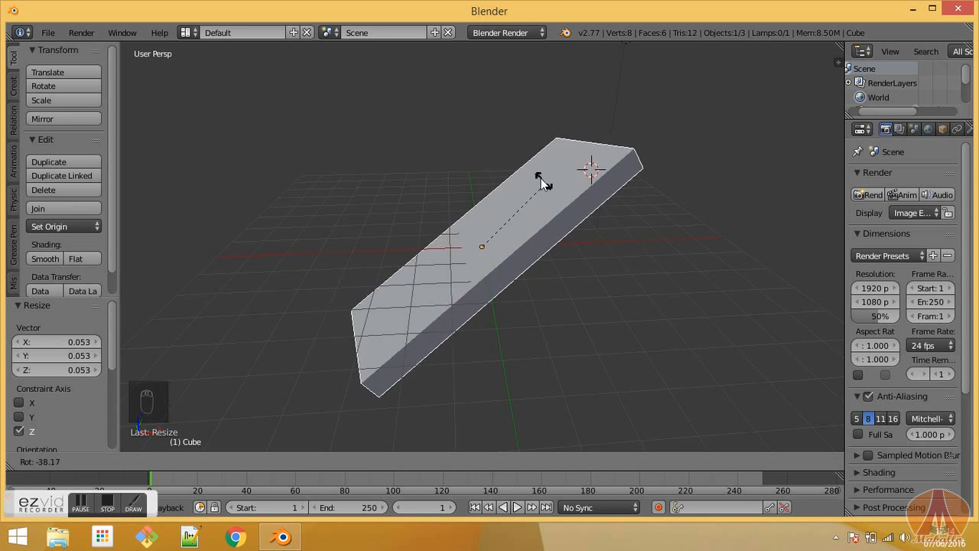
right_click(575, 201)
mouse_move(572, 206)
middle_mouse_down()
mouse_move(565, 184)
mouse_move(566, 193)
middle_mouse_up()
mouse_move(560, 227)
middle_mouse_down()
mouse_move(567, 216)
mouse_move(576, 227)
middle_mouse_up()
Step: Switch the viewport to the front view with orthographic projection
key("KP_1")
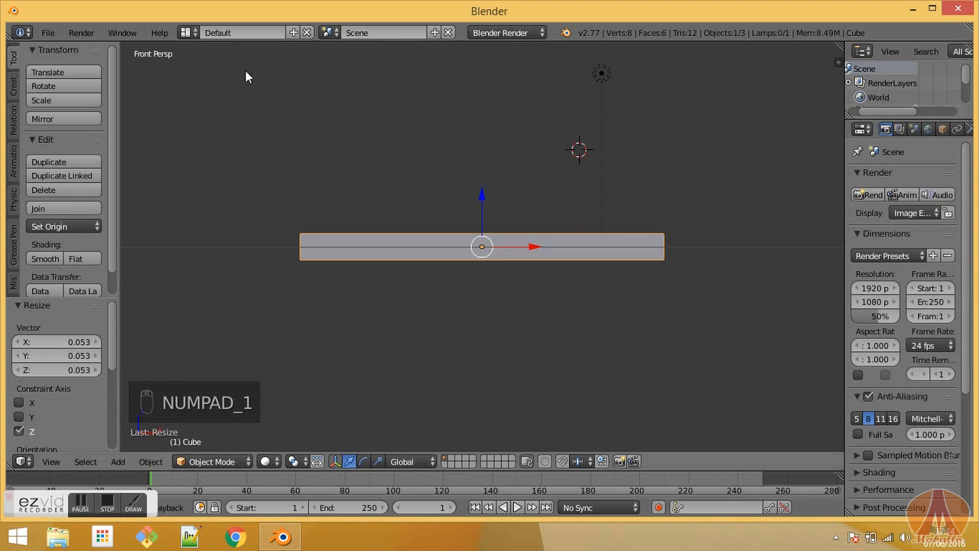
key("KP_5")
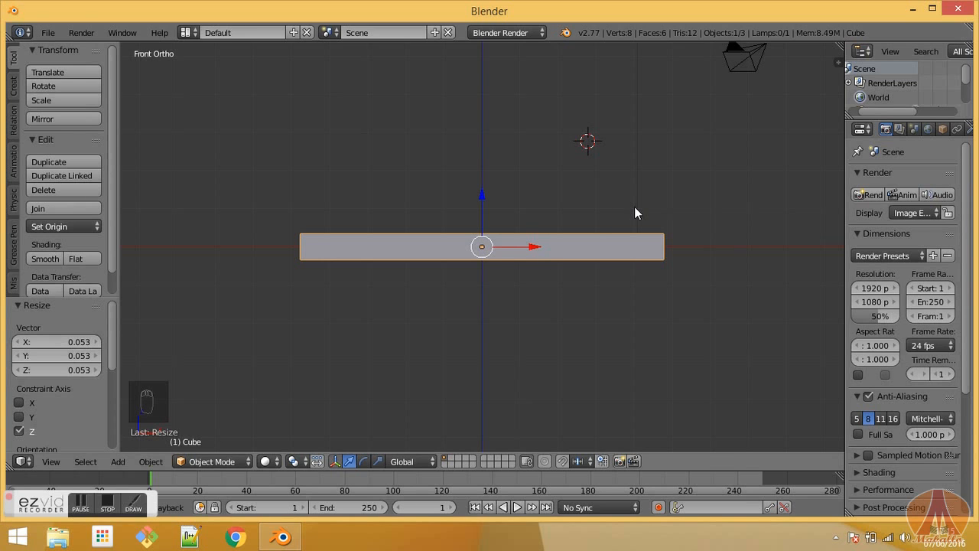
Step: Rotate the slab by 45 degrees in the front view, then undo the rotation
key("r")
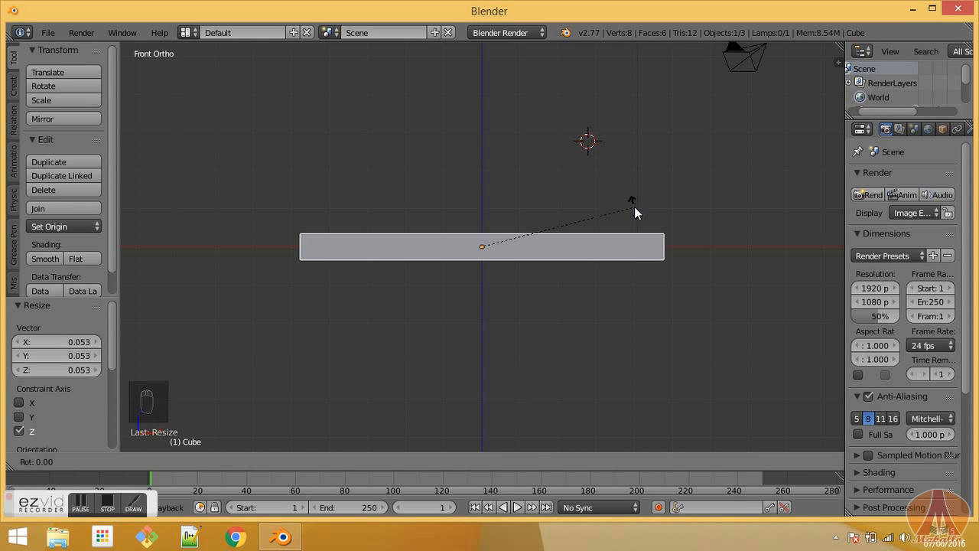
type("45")
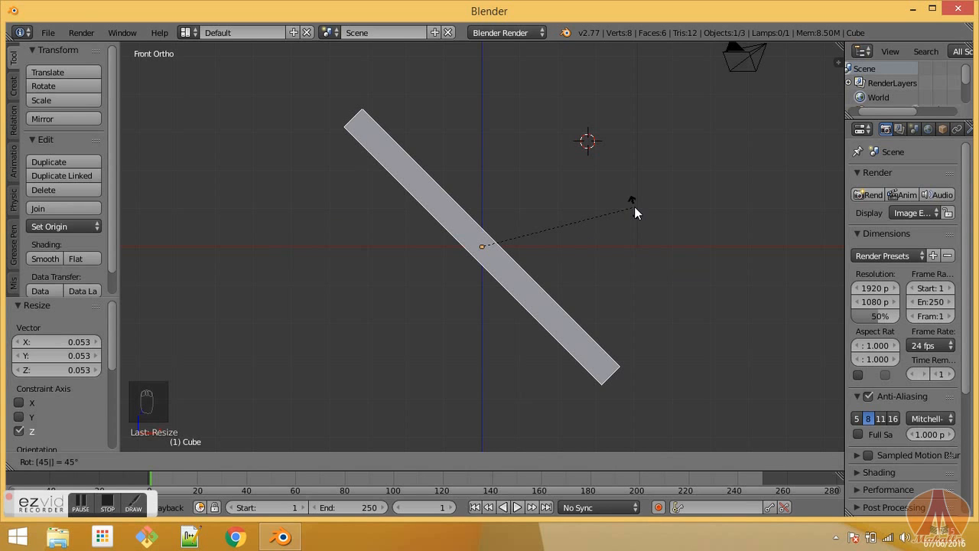
key("Return")
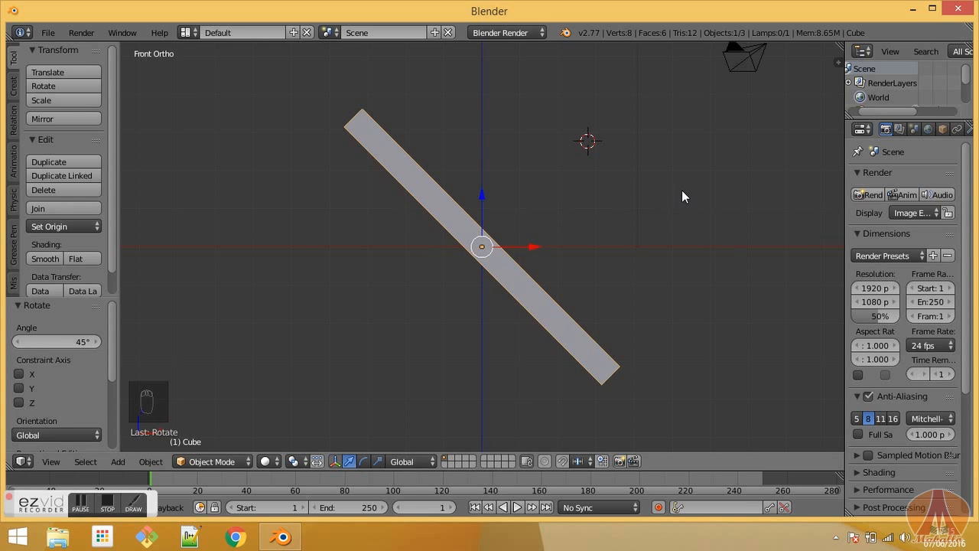
mouse_move(651, 196)
middle_mouse_down()
mouse_move(662, 206)
mouse_move(623, 201)
mouse_move(642, 208)
middle_mouse_up()
key("KP_1")
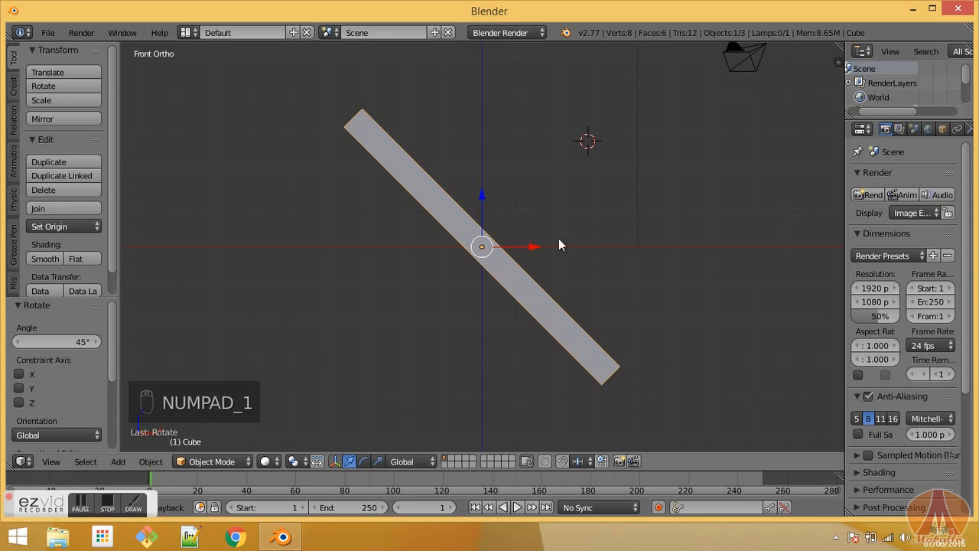
mouse_move(597, 222)
middle_mouse_down()
mouse_move(617, 227)
mouse_move(542, 237)
mouse_move(545, 250)
mouse_move(600, 227)
middle_mouse_up()
key("ctrl+z")
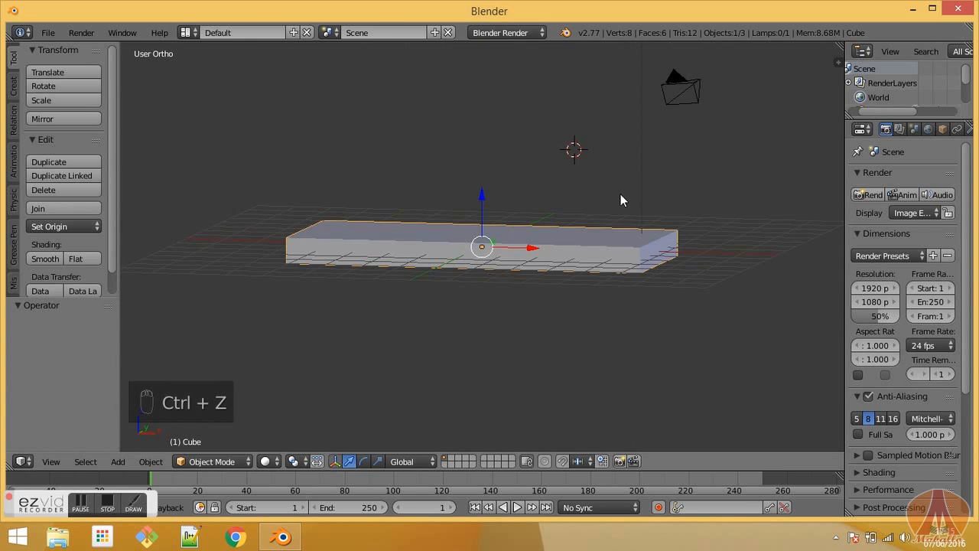
middle_click_drag(620, 194, 644, 228)
mouse_move(581, 245)
middle_mouse_down()
mouse_move(556, 264)
mouse_move(572, 242)
mouse_move(551, 212)
mouse_move(572, 243)
mouse_move(559, 253)
mouse_move(507, 196)
mouse_move(527, 227)
mouse_move(576, 245)
mouse_move(574, 253)
middle_mouse_up()
scroll(555, 256, "down", 4)
scroll(569, 231, "up", 1)
scroll(558, 249, "up", 1)
scroll(566, 249, "down", 2)
key("KP_1")
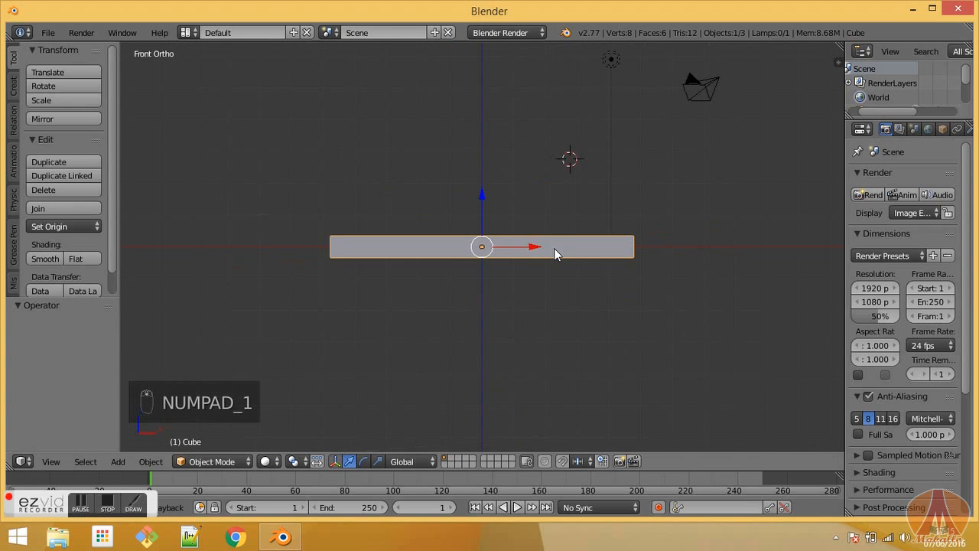
Step: In the top view, scale the slab along only the X axis by about 0.491
key("KP_7")
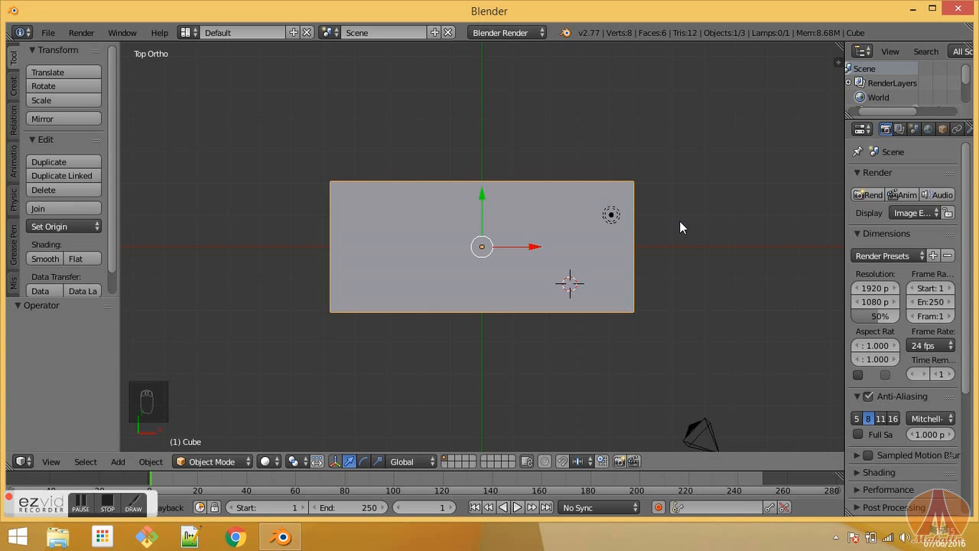
key("s")
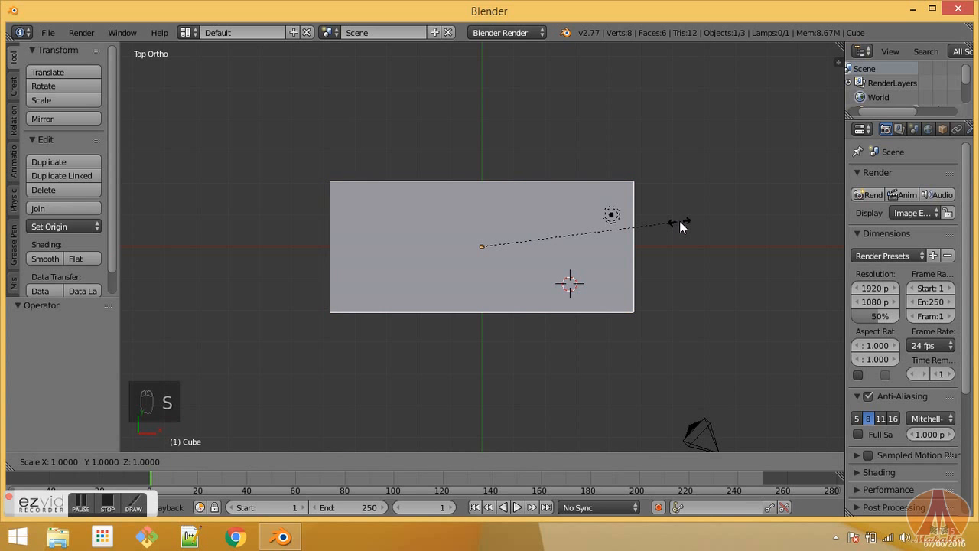
right_click(613, 220)
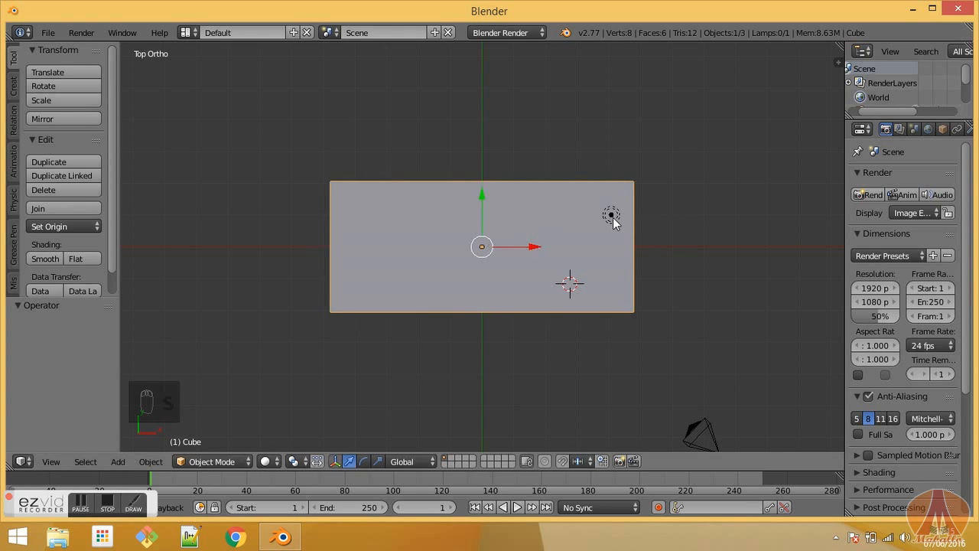
key("s")
key("x")
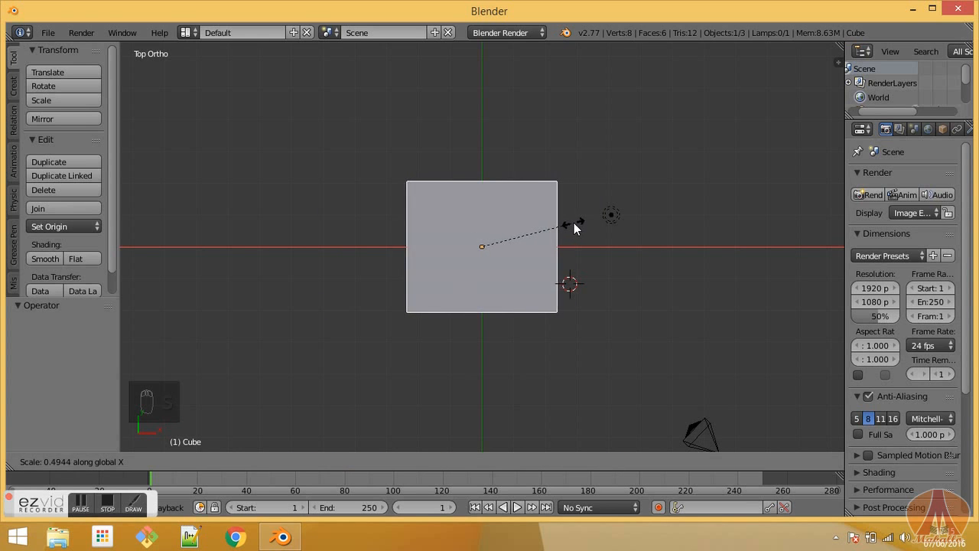
left_click(574, 223)
middle_click_drag(611, 225, 575, 224)
Step: Enter Edit Mode on the slab and deselect all of its geometry
left_click(218, 461)
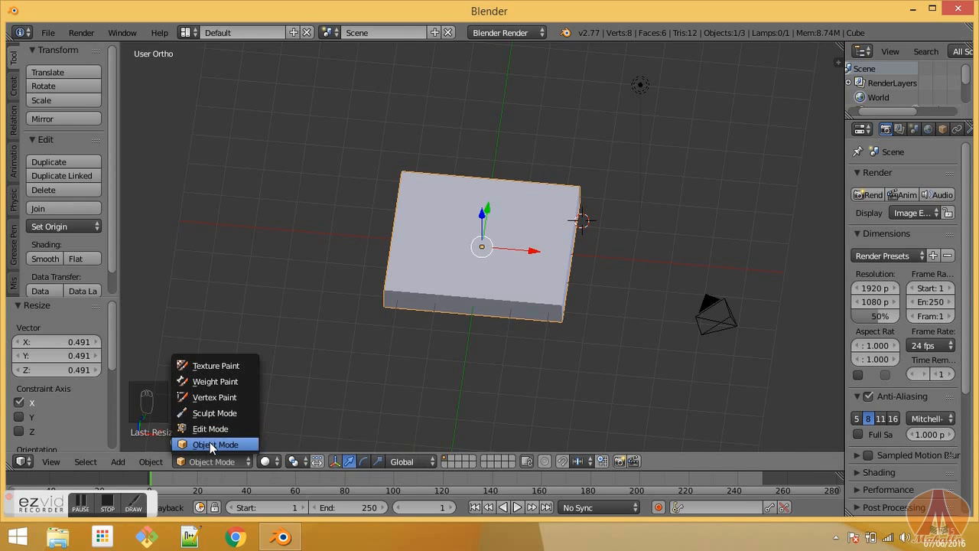
left_click(202, 427)
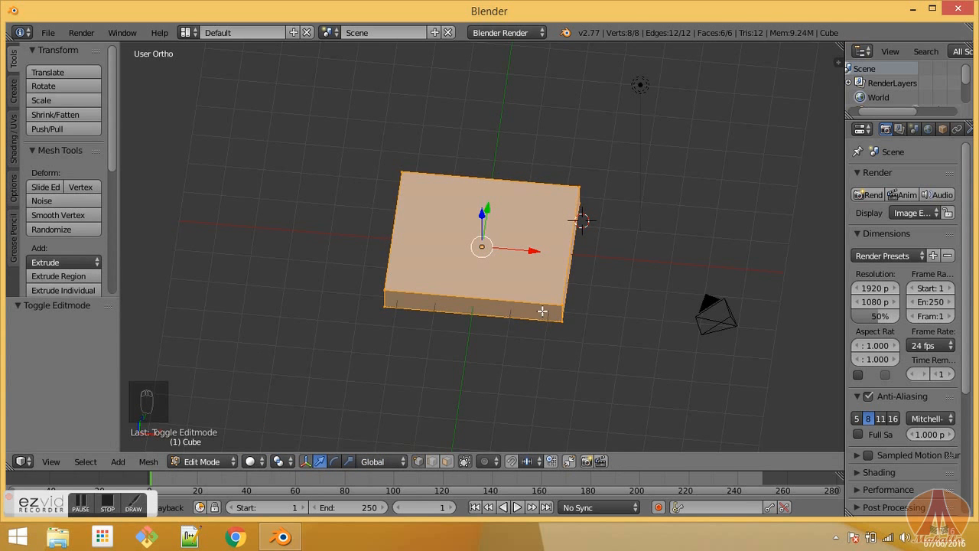
scroll(544, 262, "up", 1)
middle_click_drag(544, 262, 531, 234)
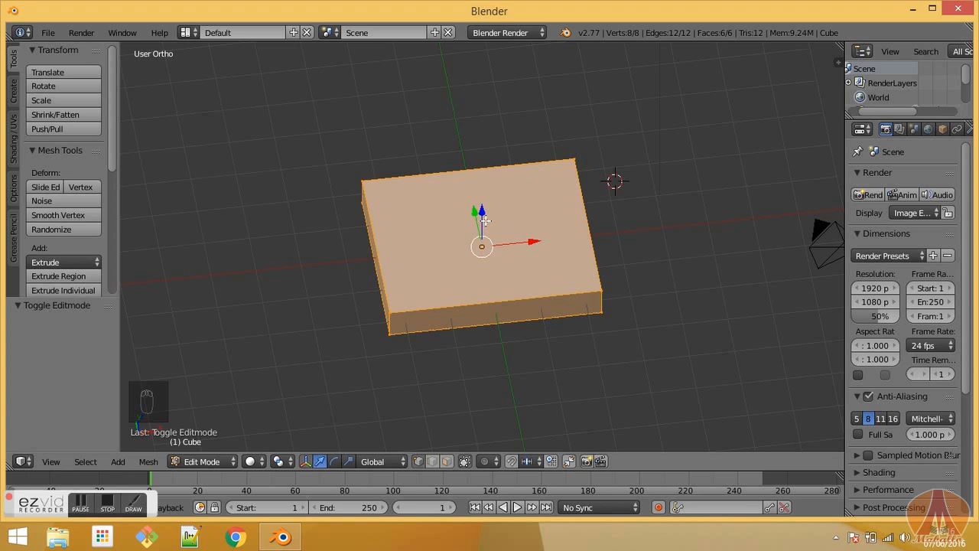
mouse_move(528, 214)
middle_mouse_down()
mouse_move(507, 211)
mouse_move(533, 225)
middle_mouse_up()
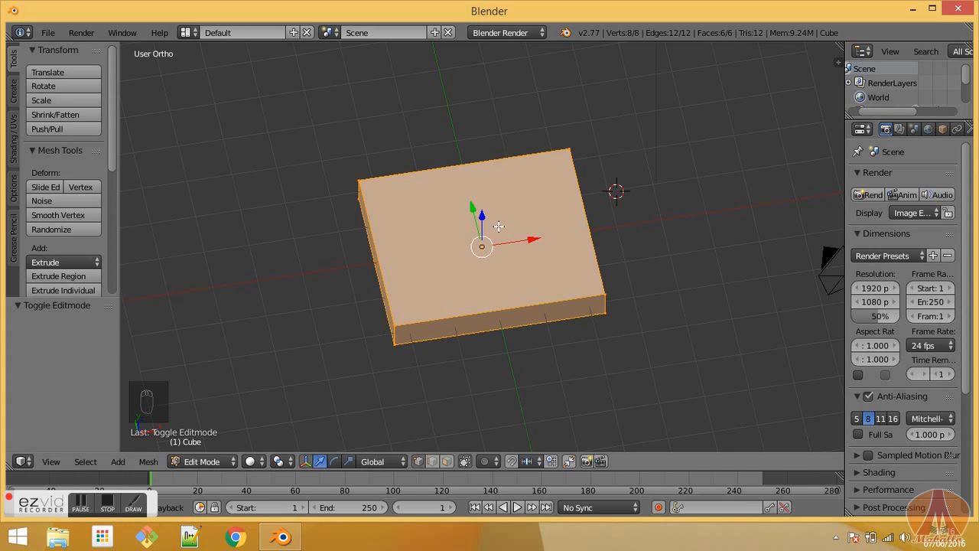
key("a")
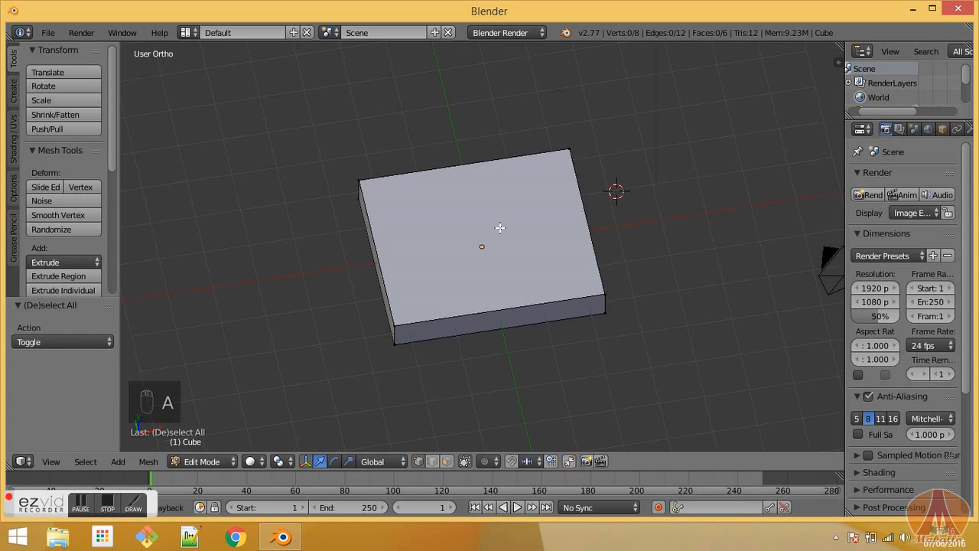
key("a")
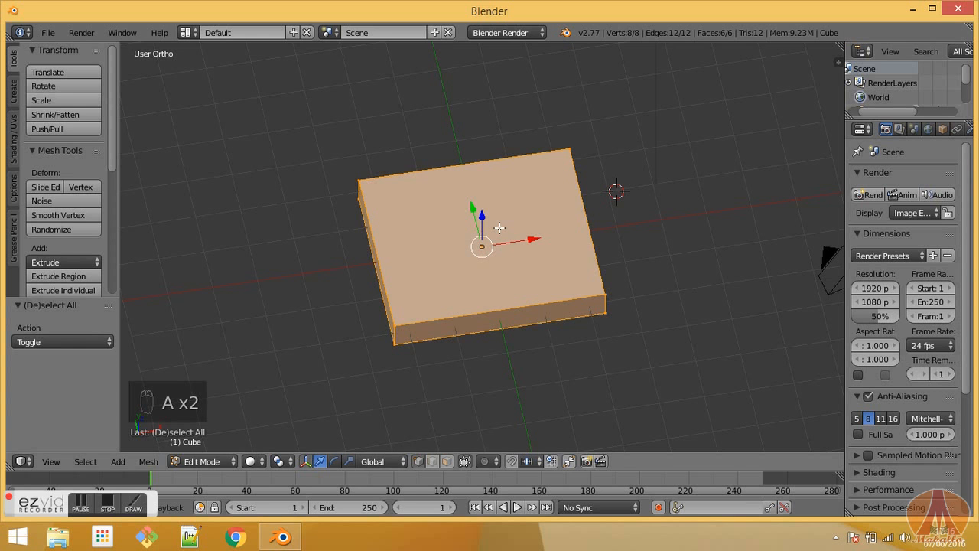
key("a")
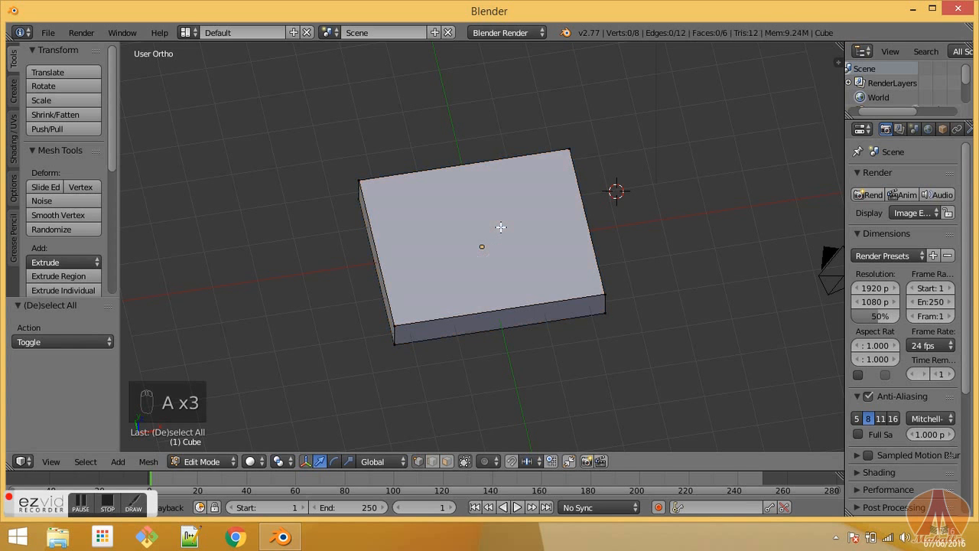
Step: In the top view, add two loop cuts parallel to the Y axis, sliding one close to the slab's -X edge and one close to its +X edge
middle_click_drag(507, 208, 474, 232)
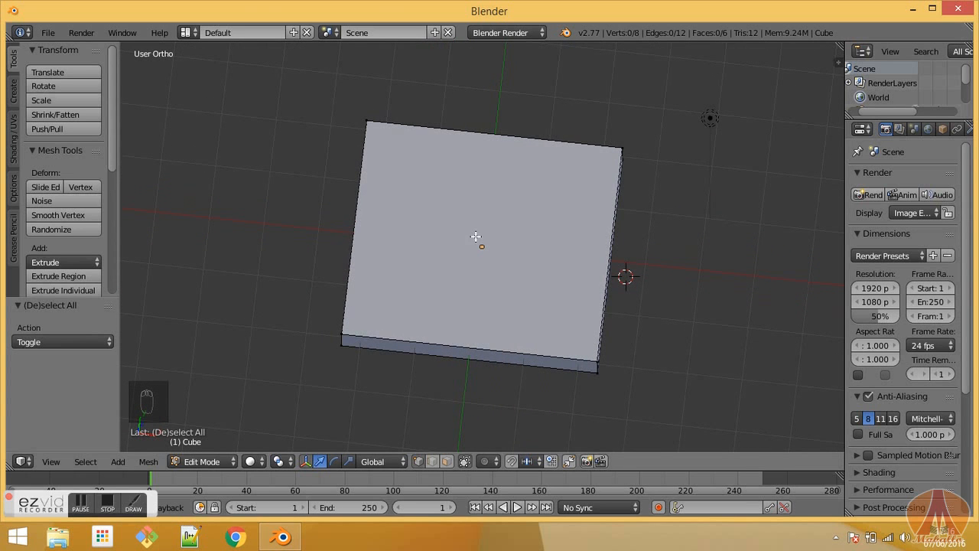
key("KP_7")
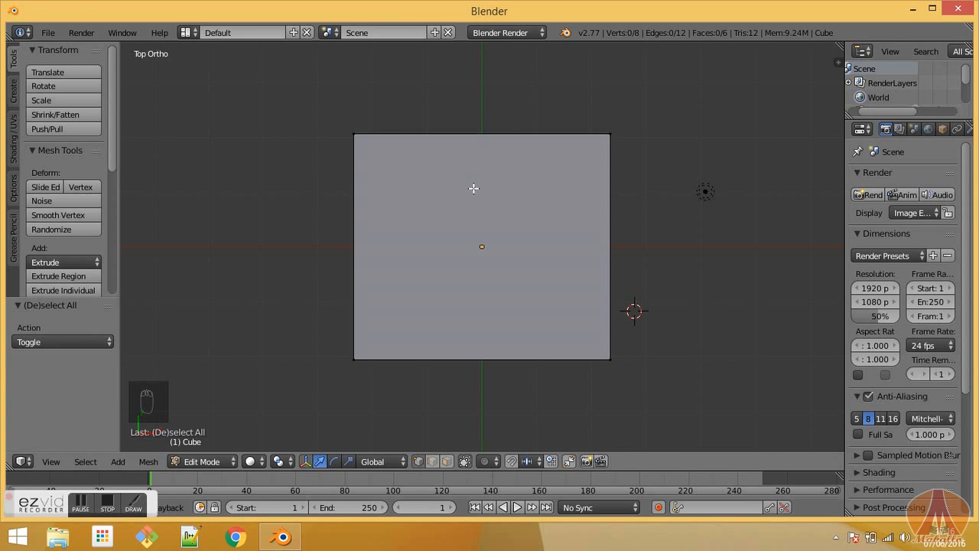
key("ctrl+r")
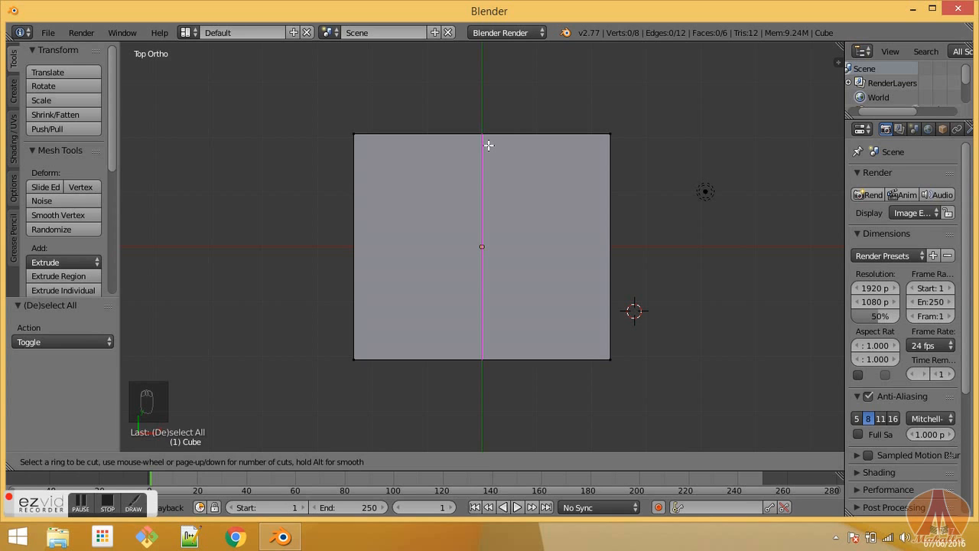
left_click(489, 145)
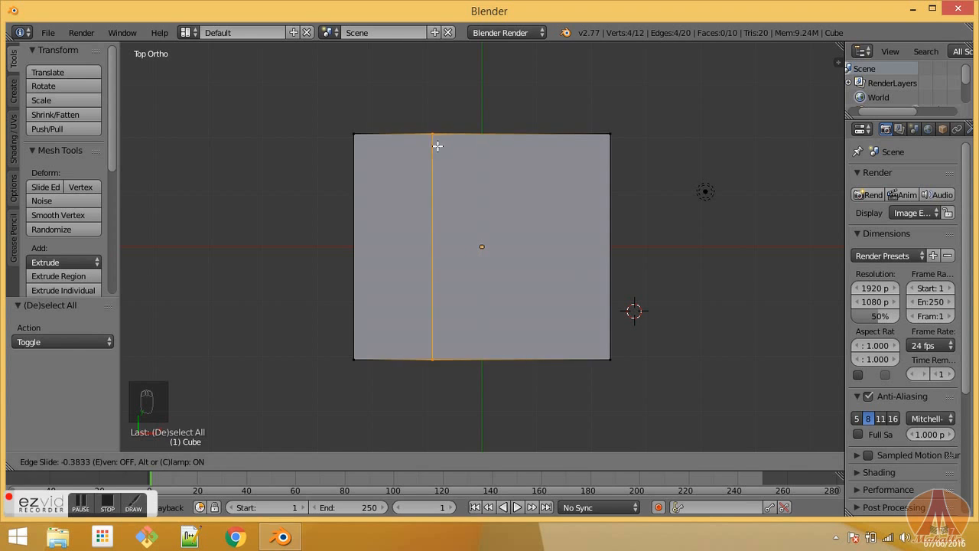
left_click(379, 161)
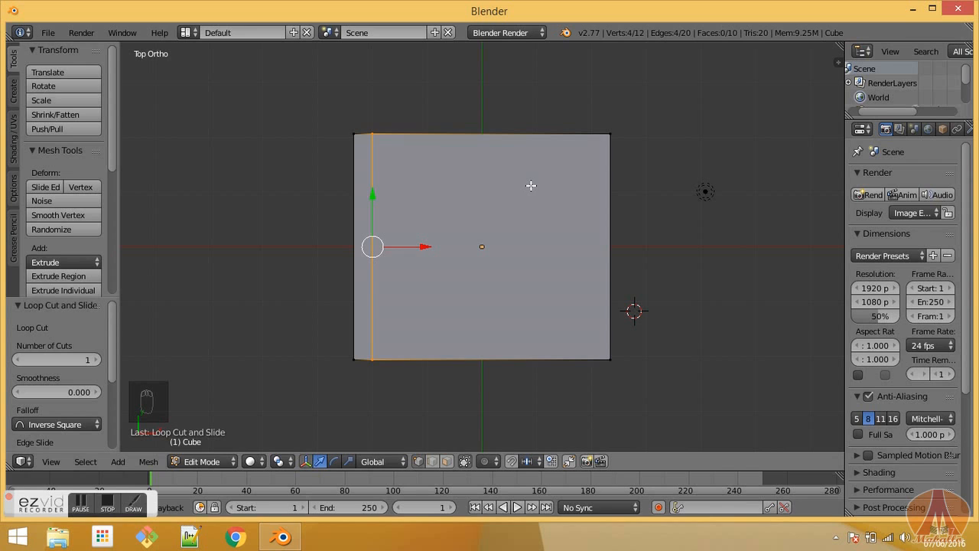
key("ctrl+r")
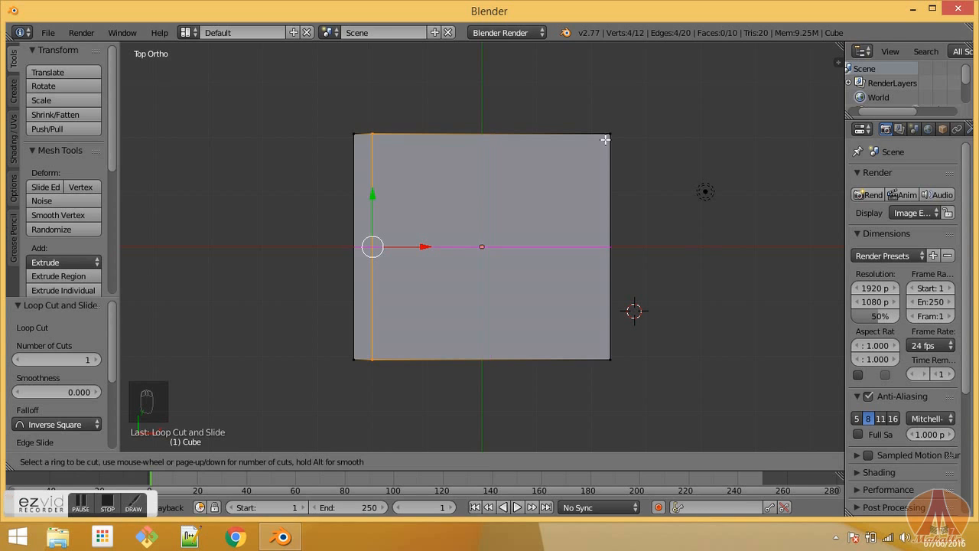
left_click(497, 144)
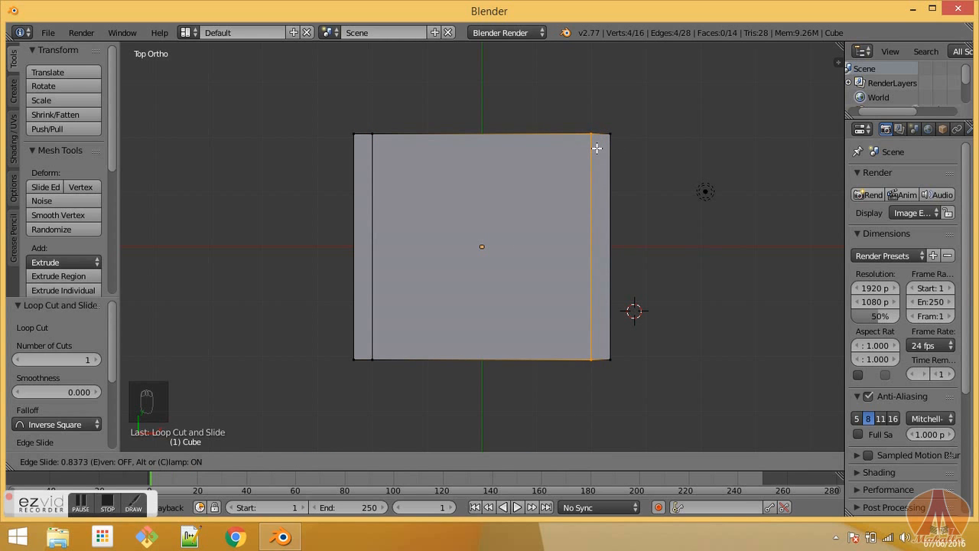
left_click(597, 148)
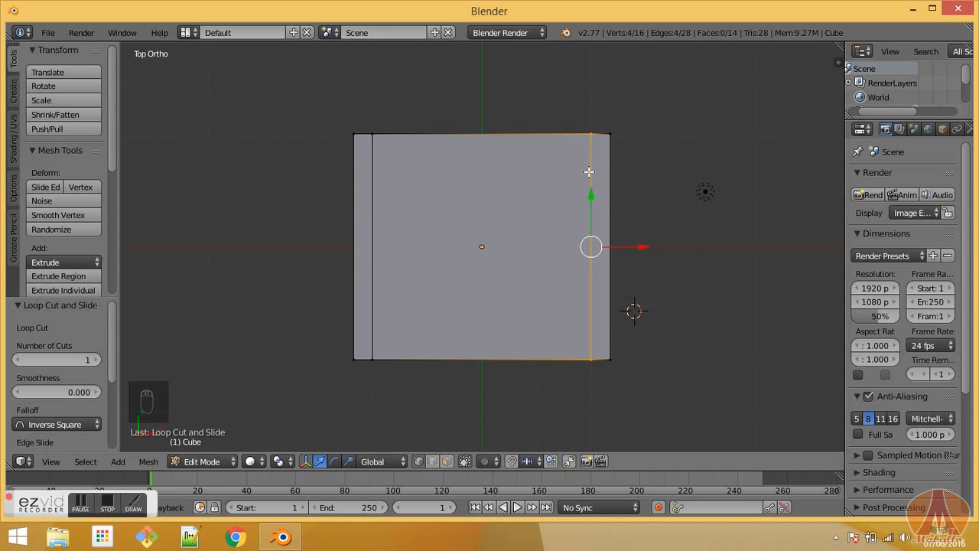
Step: Add two loop cuts parallel to the X axis, sliding one close to the slab's +Y edge and one close to its -Y edge
key("ctrl+r")
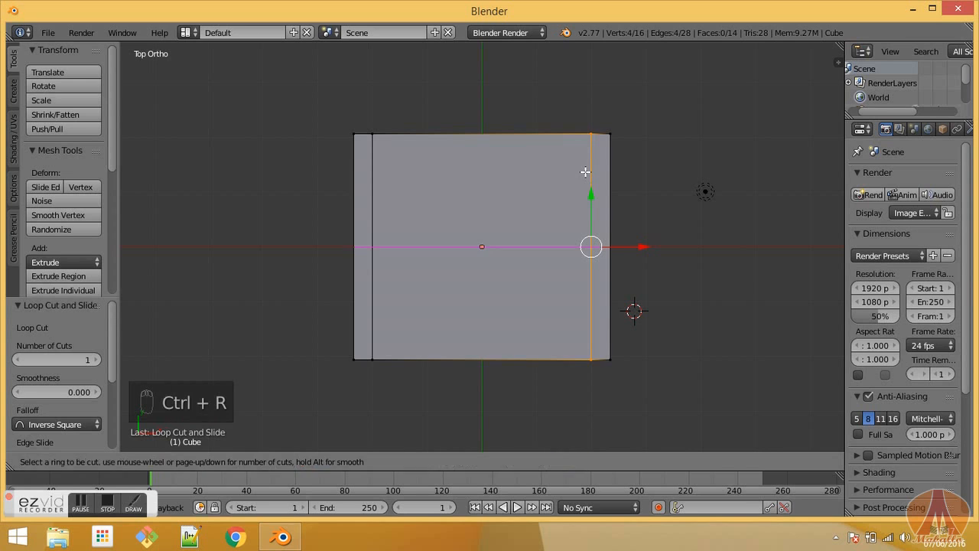
left_click(570, 242)
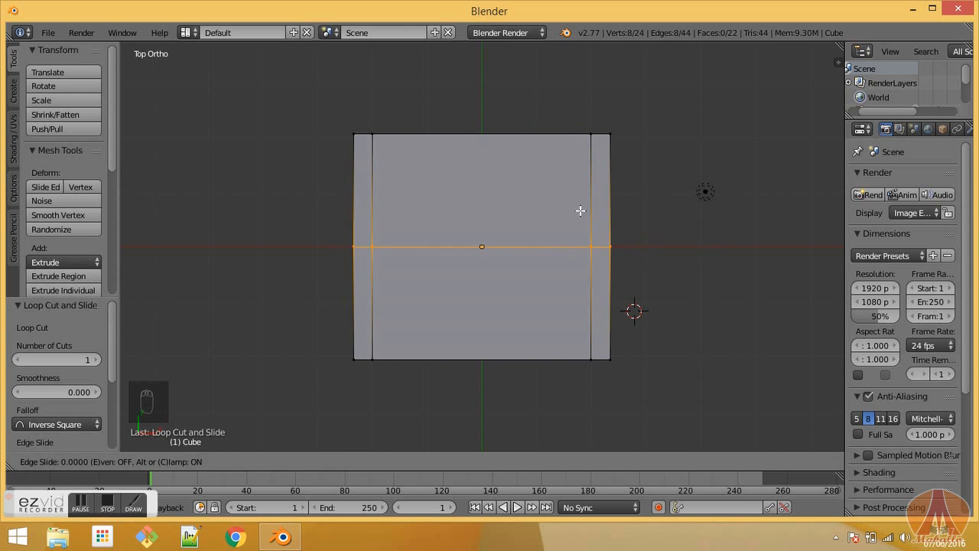
left_click(574, 145)
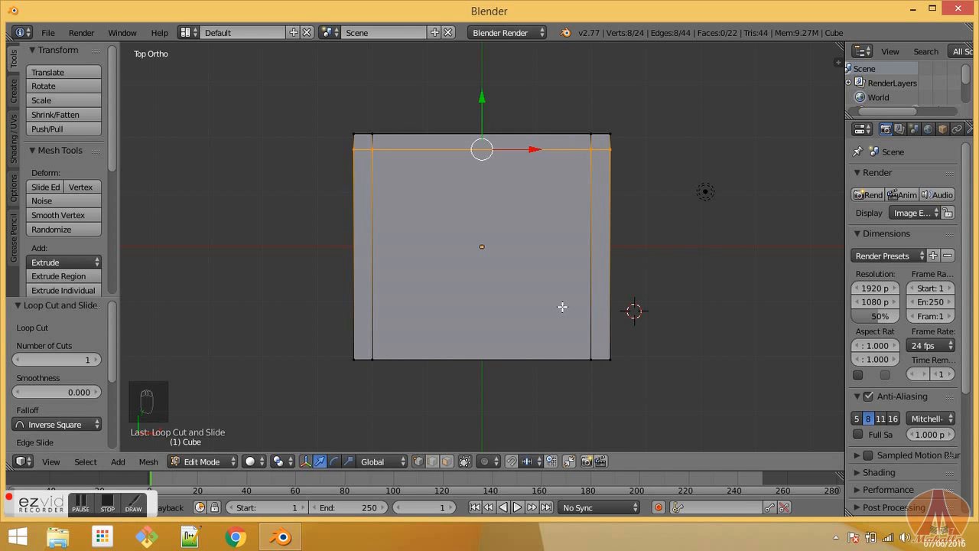
key("ctrl+r")
left_click(597, 287)
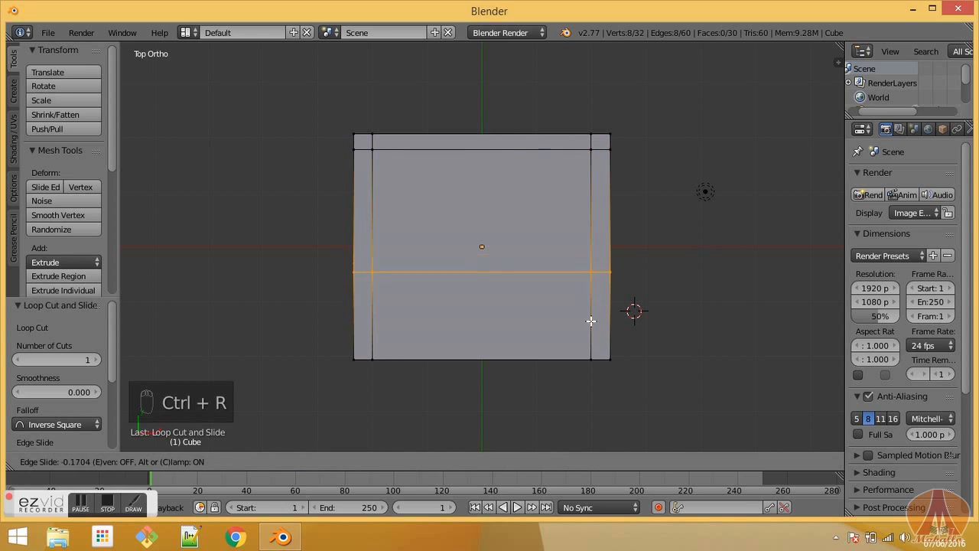
left_click(592, 373)
Step: Switch to face selection and select the two small corner faces along the +Y edge of the slab's upper surface
middle_click_drag(590, 279, 605, 144)
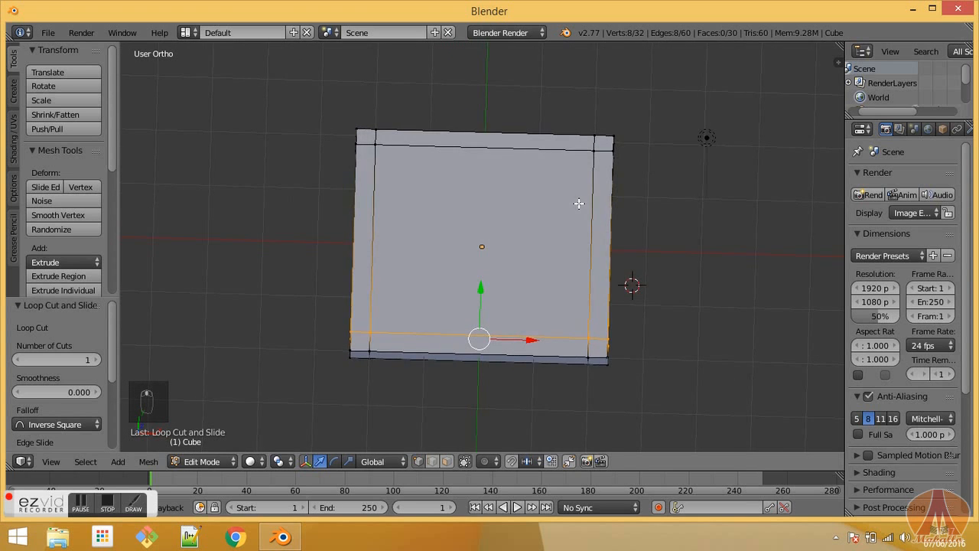
key("KP_7")
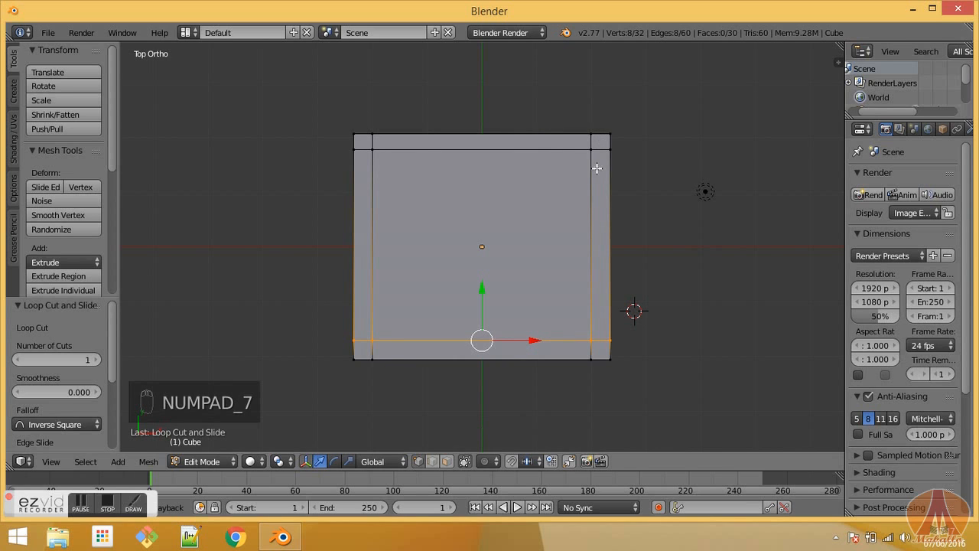
left_click(447, 462)
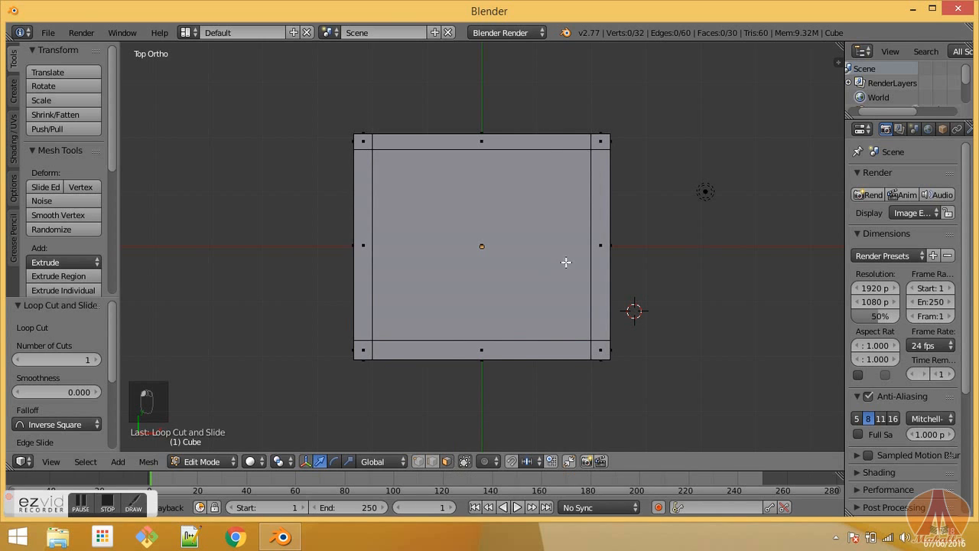
right_click(600, 140)
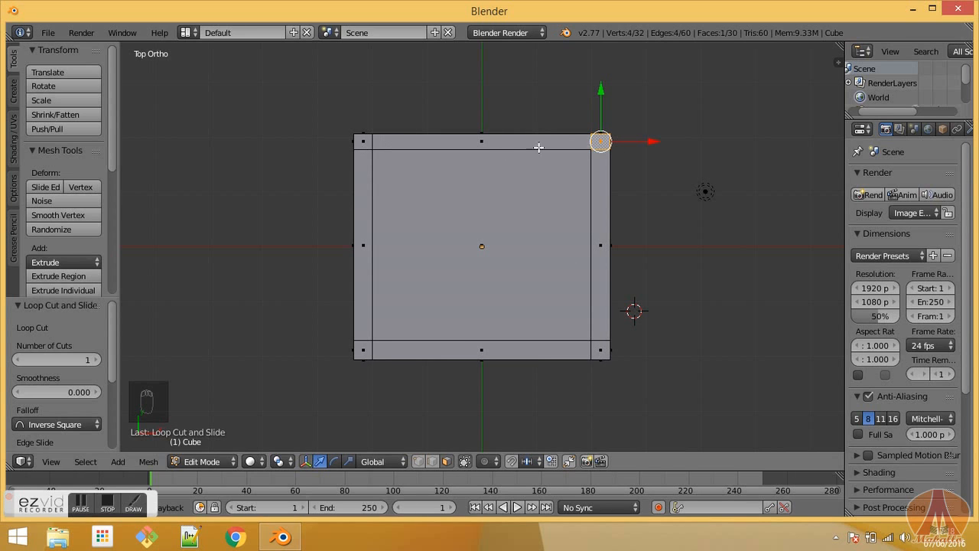
right_click(367, 141, "shift")
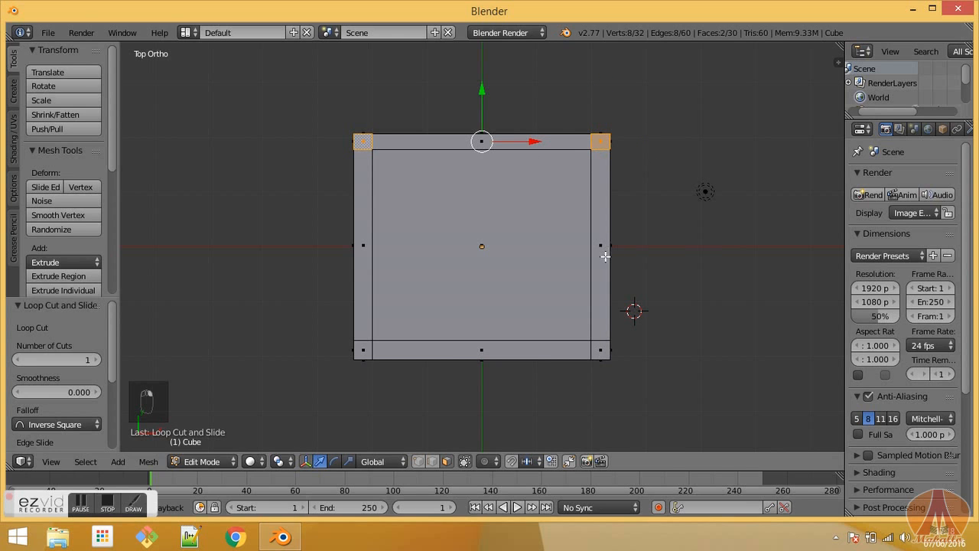
Step: In the right view, try moving the two selected corner faces up along Z by about 2.249, and undo the move
middle_click_drag(584, 279, 513, 282)
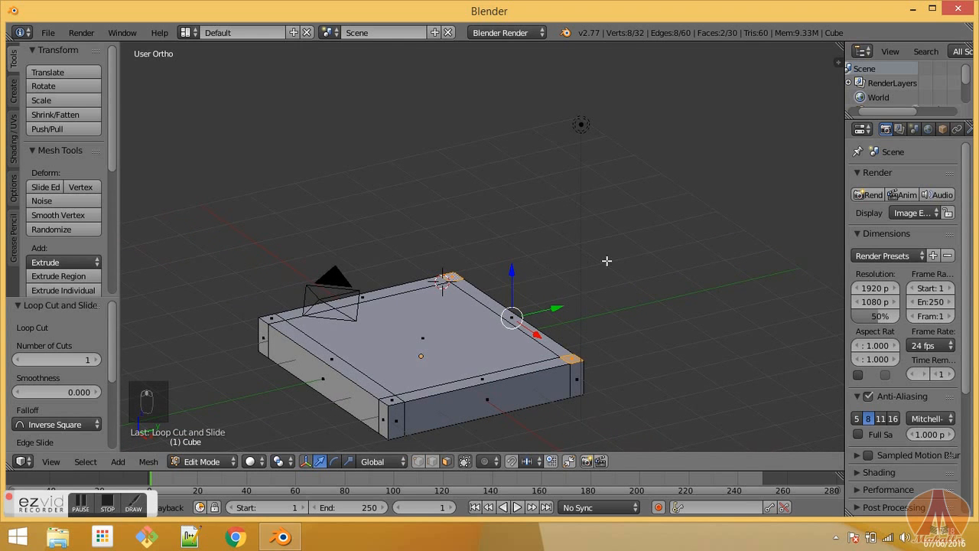
key("KP_3")
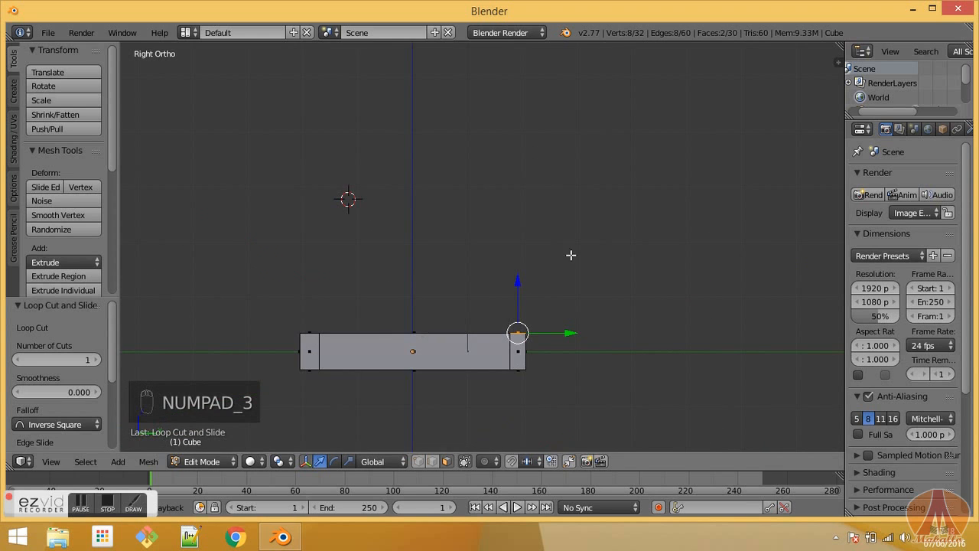
middle_click_drag(575, 258, 584, 238, "shift")
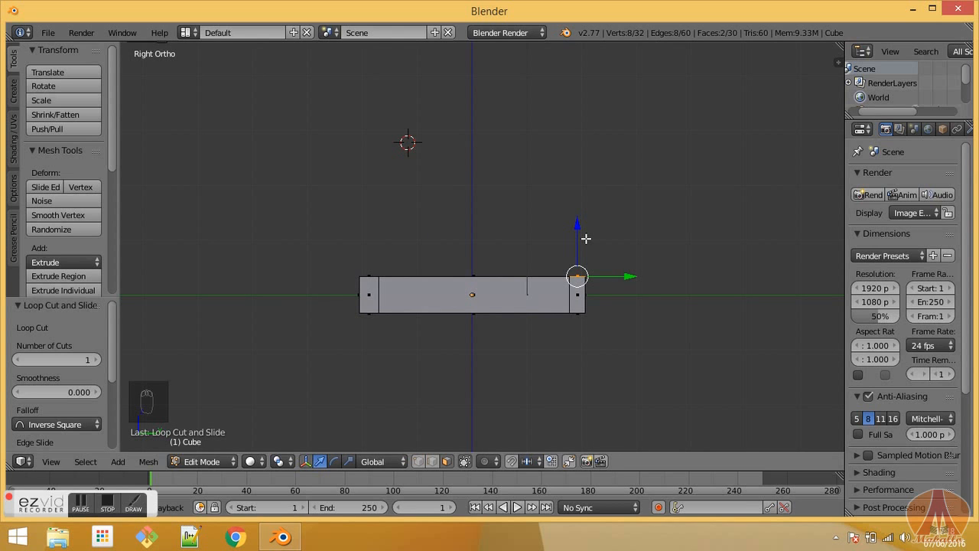
middle_click_drag(468, 286, 493, 300, "shift")
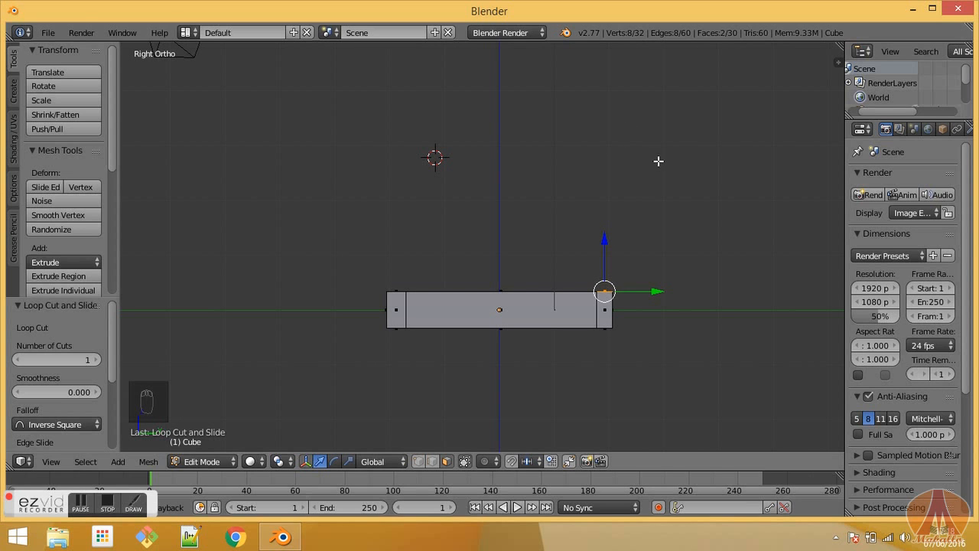
left_click_drag(604, 240, 606, 121)
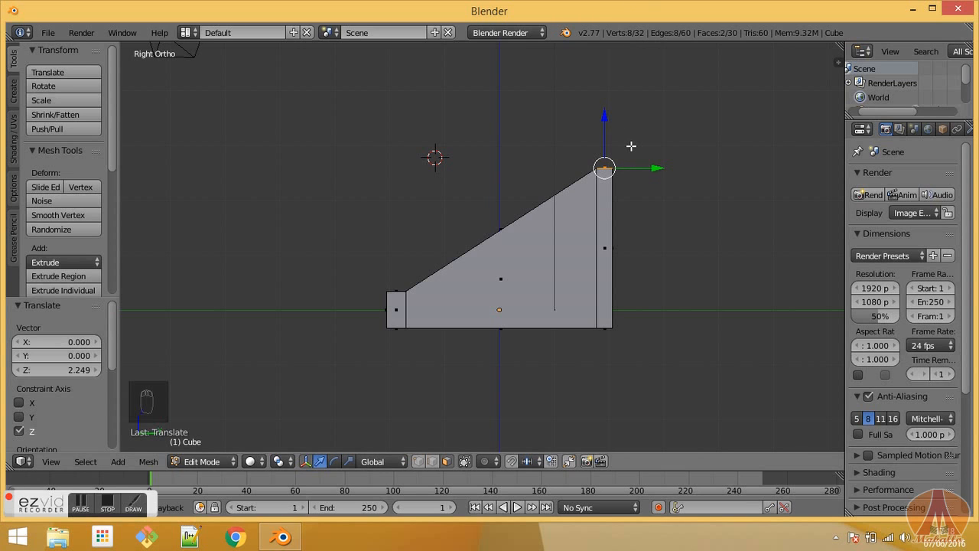
key("ctrl+z")
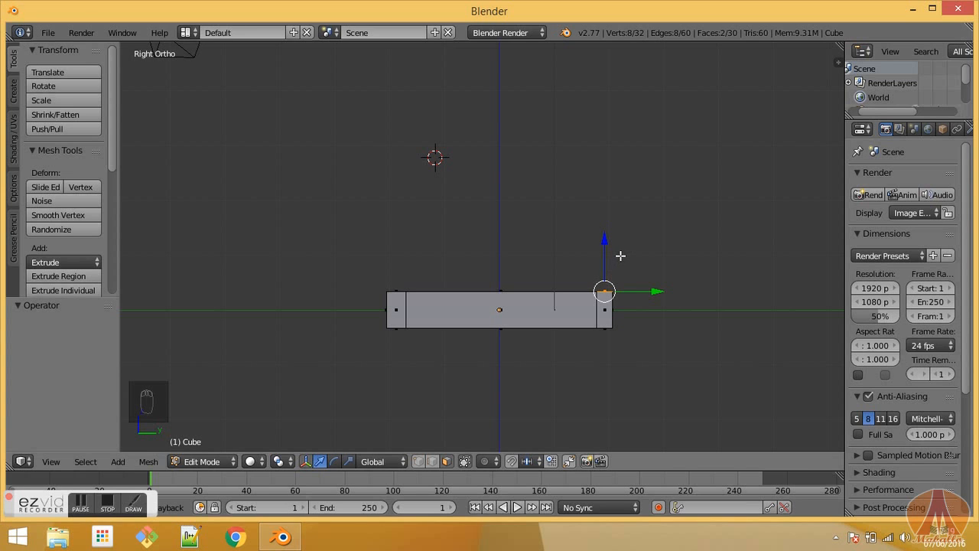
Step: Extrude the two selected corner faces upward by about 3.648 to form the back posts
key("e")
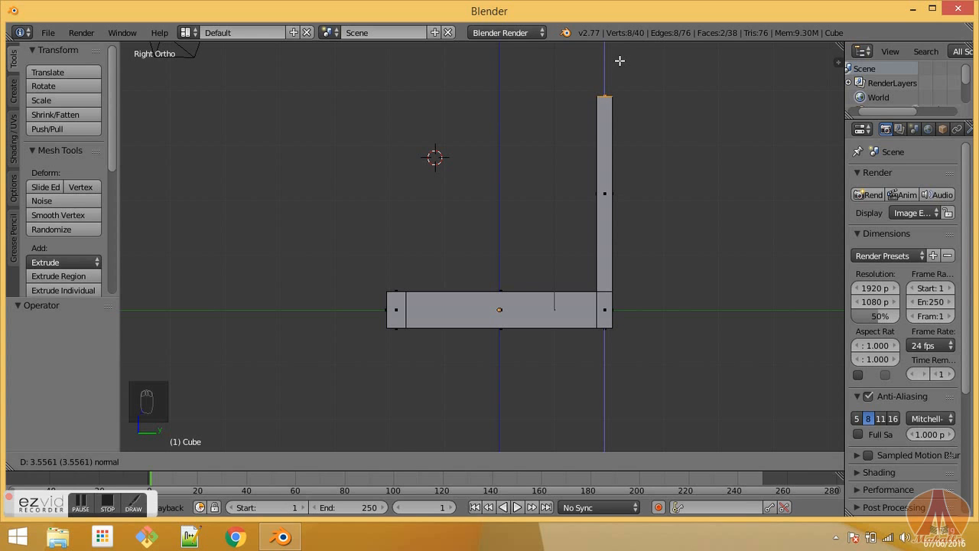
left_click(620, 55)
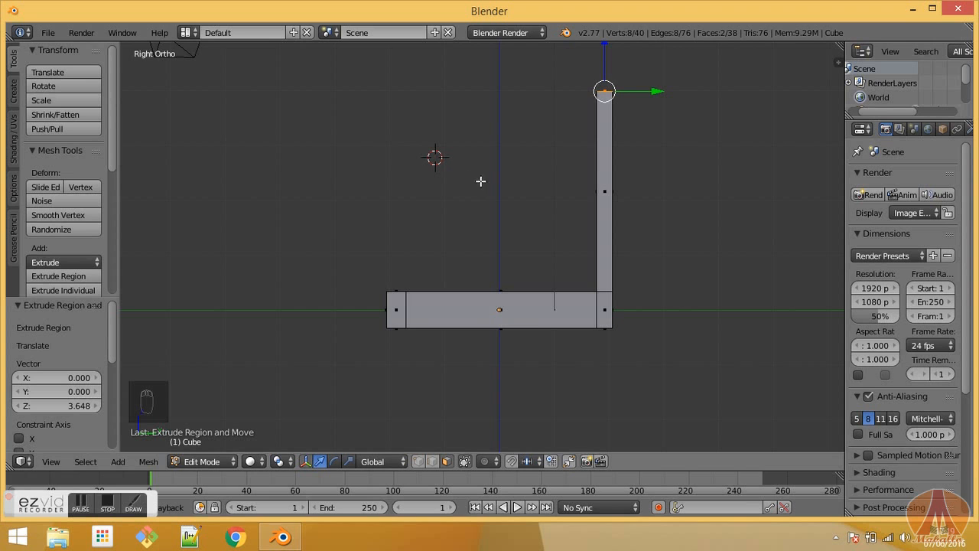
key("KP_1")
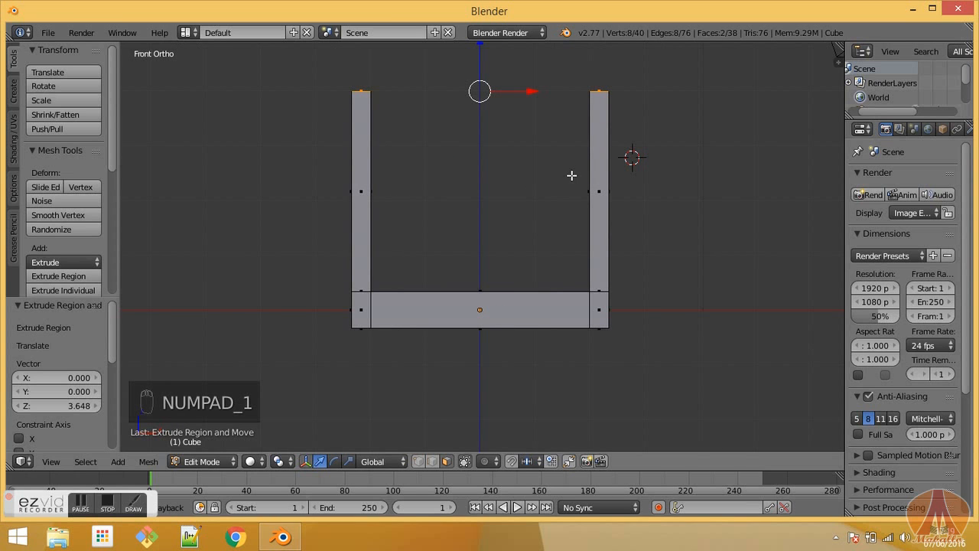
middle_click_drag(643, 137, 609, 156)
middle_click_drag(639, 122, 593, 156)
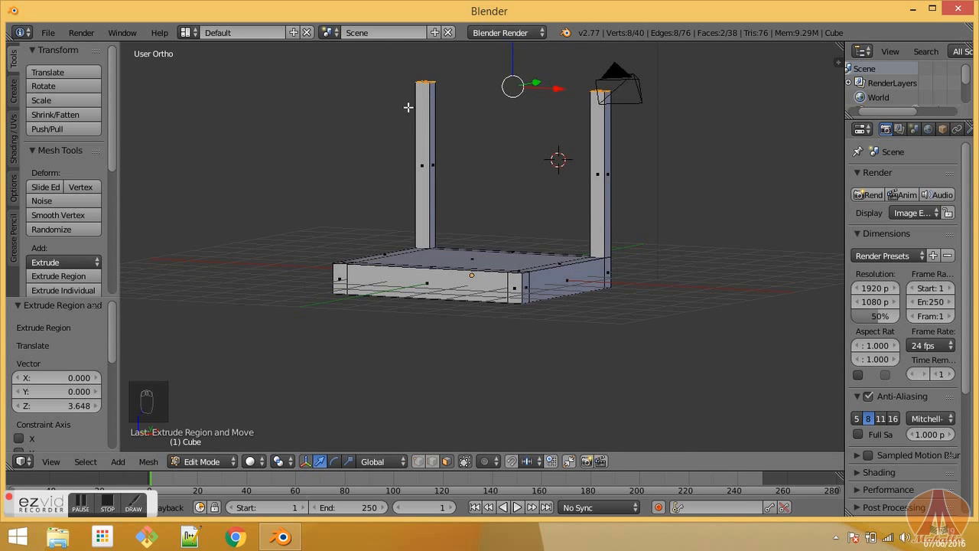
Step: Clear the selection, select the four corner faces on the slab's underside, and extrude them downward by about 2.761 as legs
key("a")
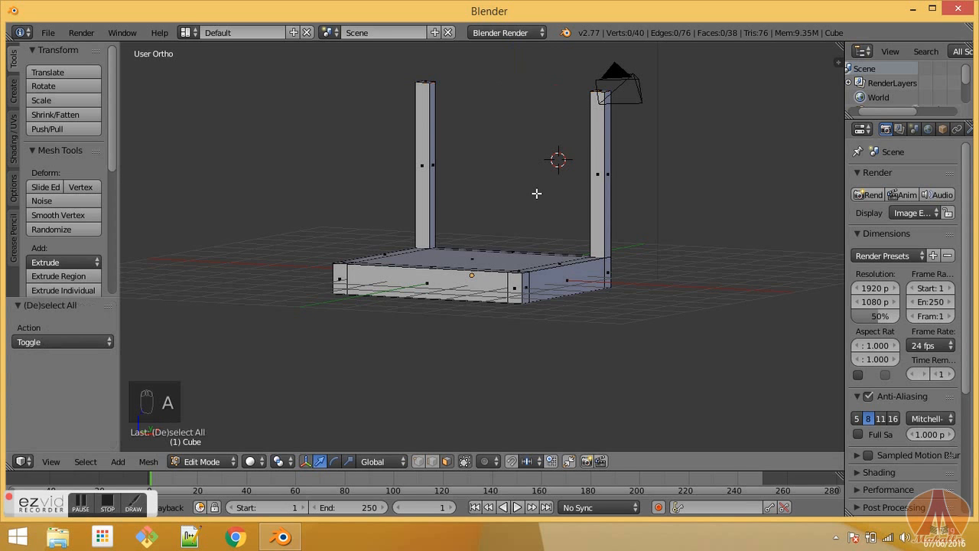
middle_click_drag(555, 239, 542, 205)
right_click(541, 204)
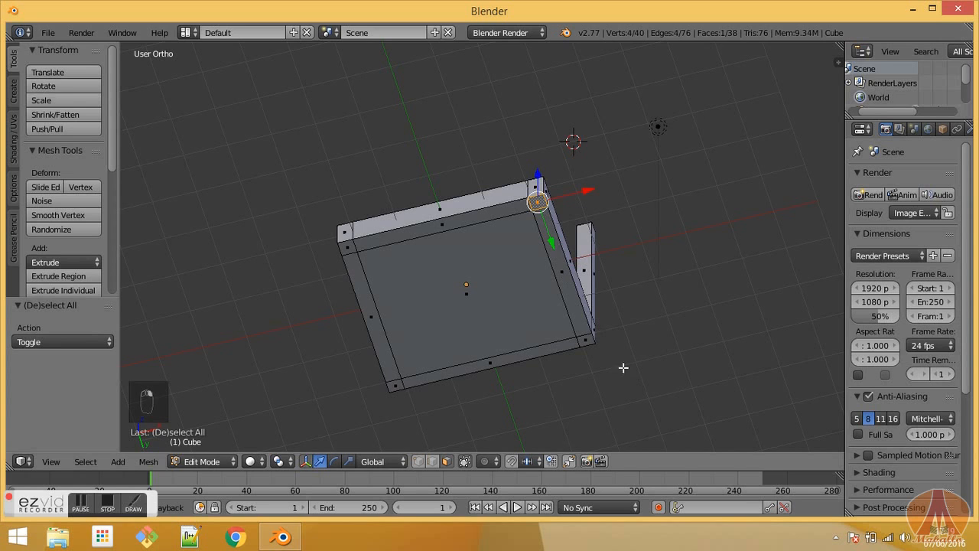
right_click(585, 338, "shift")
right_click(396, 384, "shift")
right_click(346, 248, "shift")
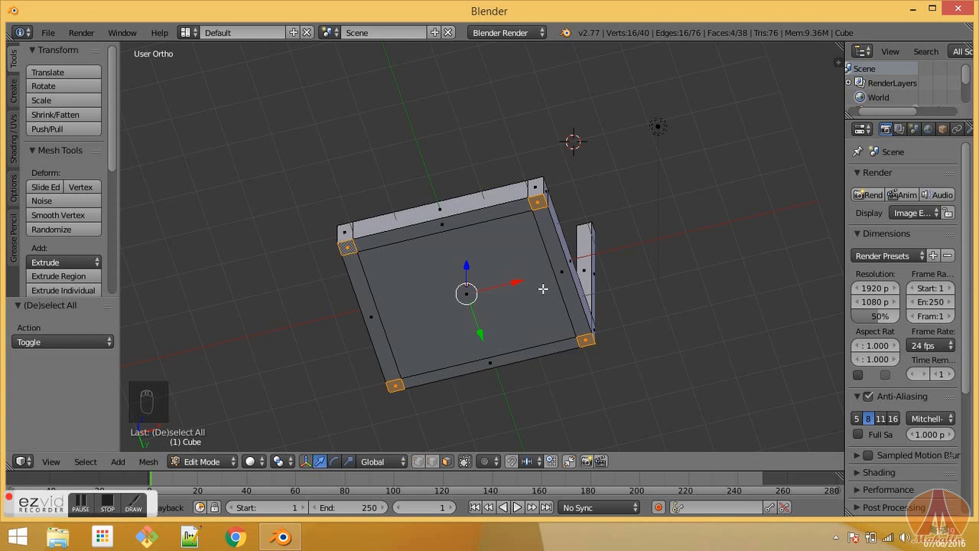
key("KP_3")
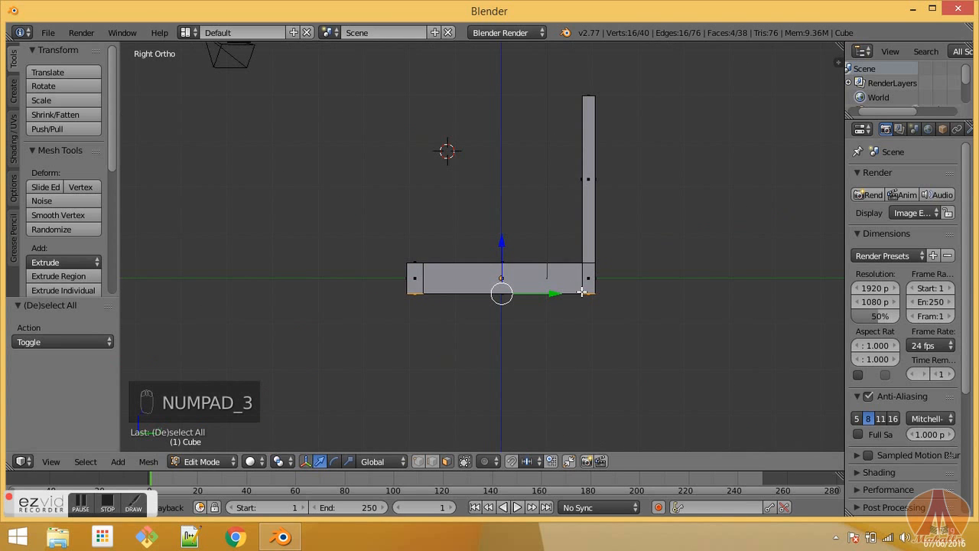
key("e")
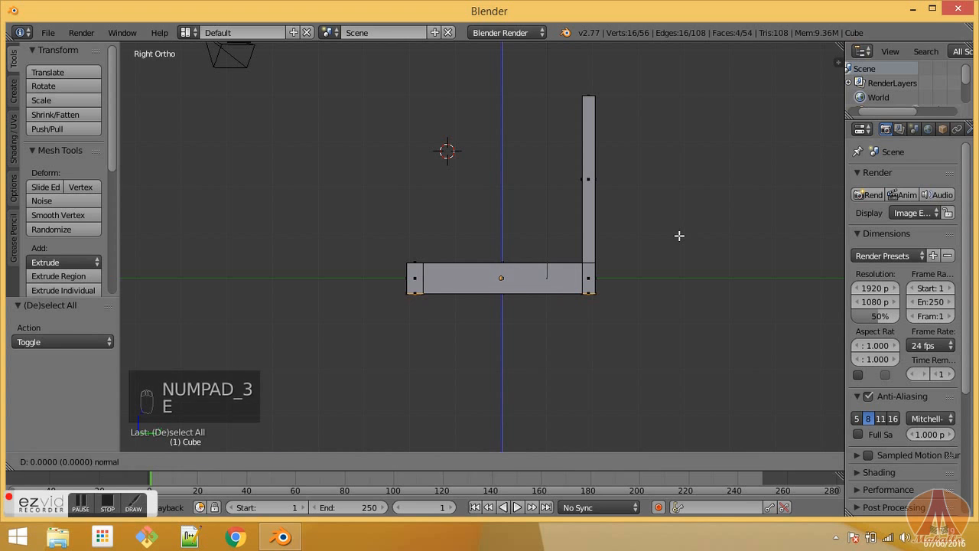
left_click(662, 362)
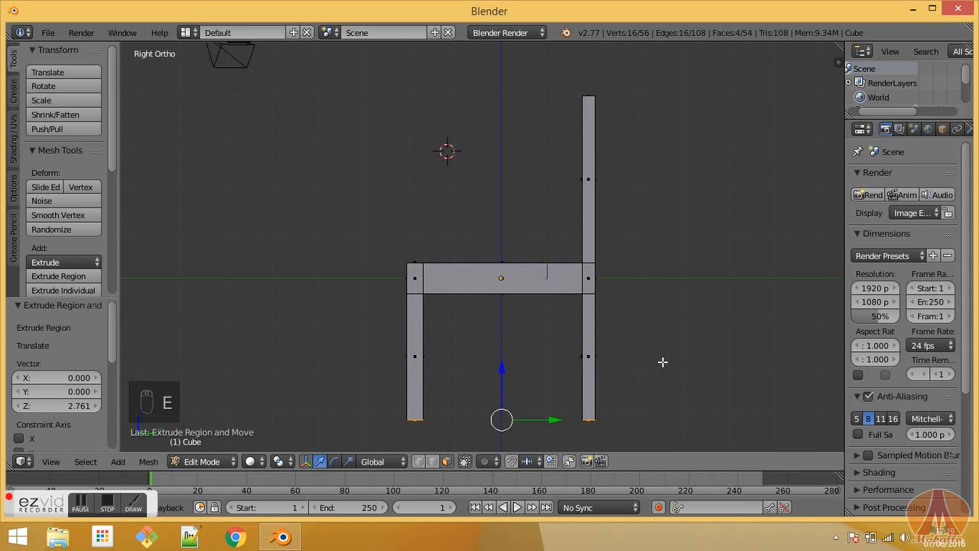
Step: Deselect all geometry and add one horizontal loop cut around the middle of the +X back post without sliding it
middle_click_drag(501, 308, 589, 218)
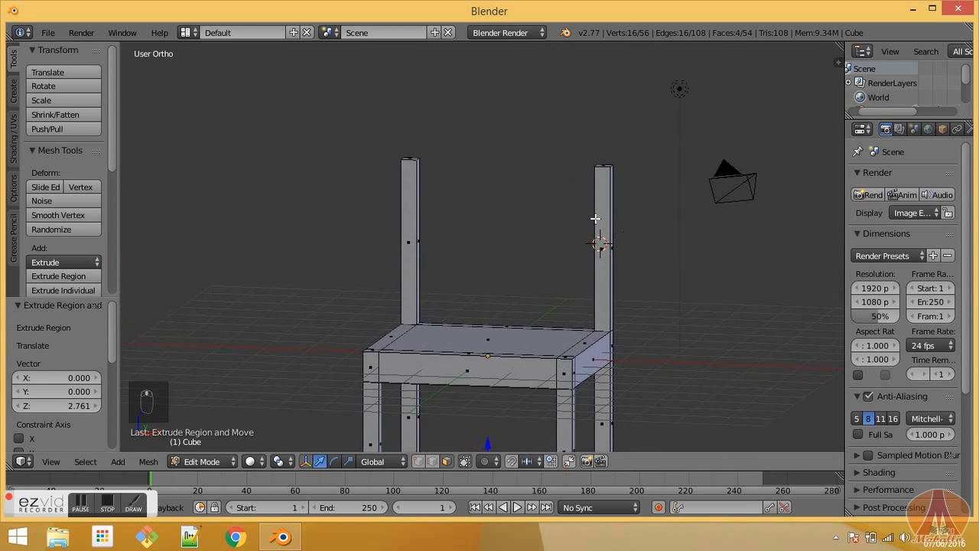
scroll(594, 272, "down", 2)
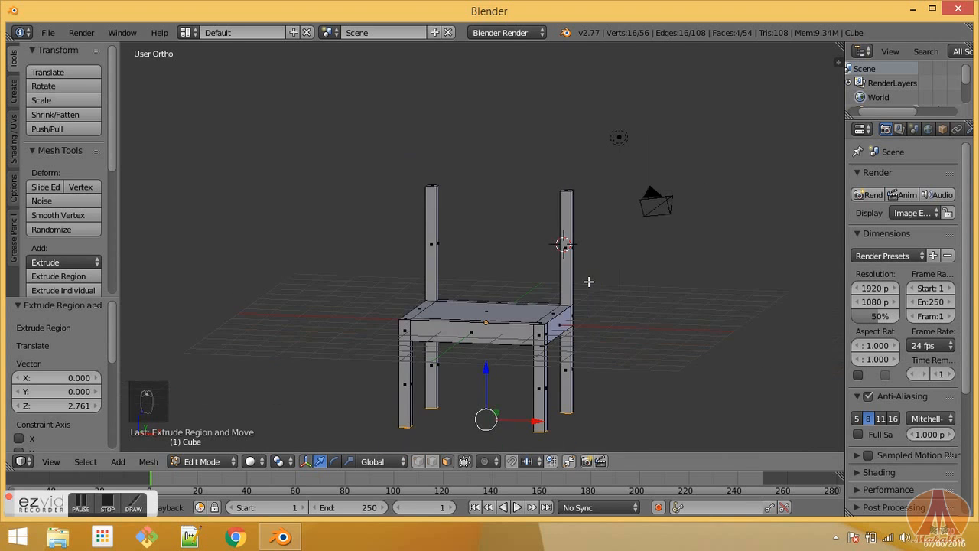
key("a")
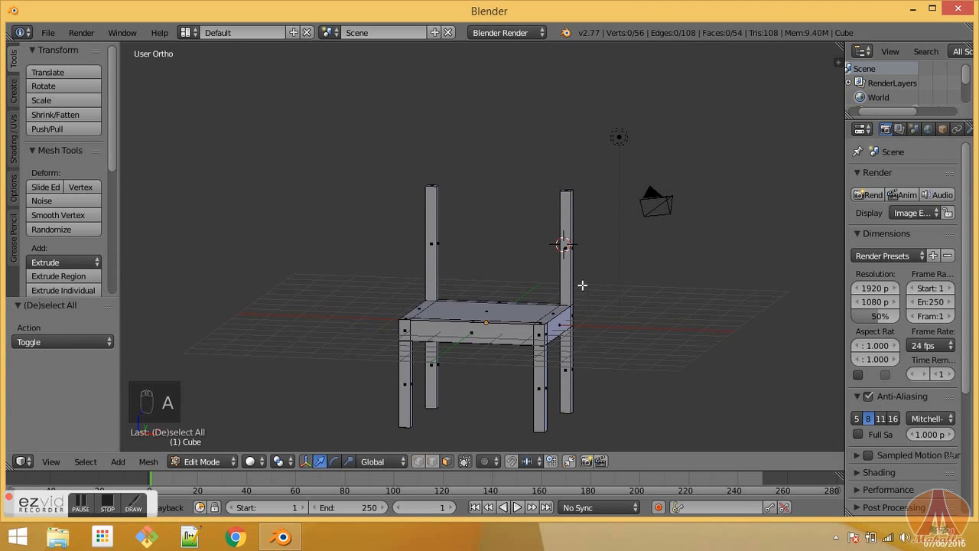
middle_click_drag(580, 281, 586, 243)
scroll(503, 245, "up", 3)
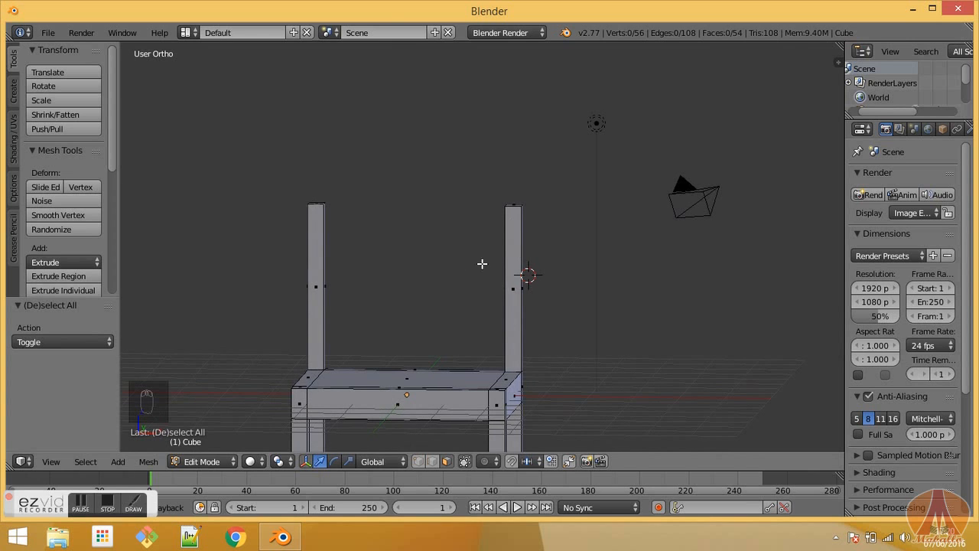
scroll(487, 272, "up", 1)
middle_click_drag(539, 279, 532, 290, "shift")
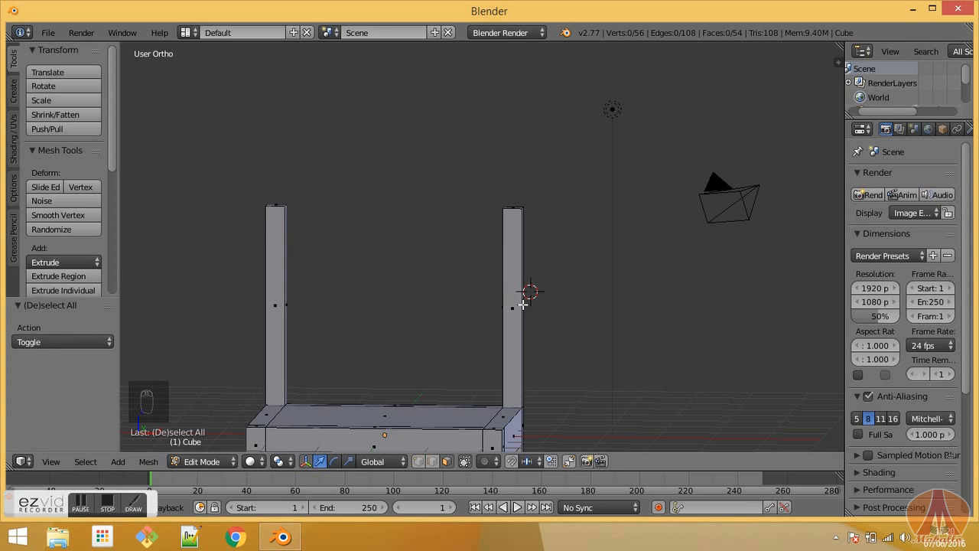
key("ctrl+r")
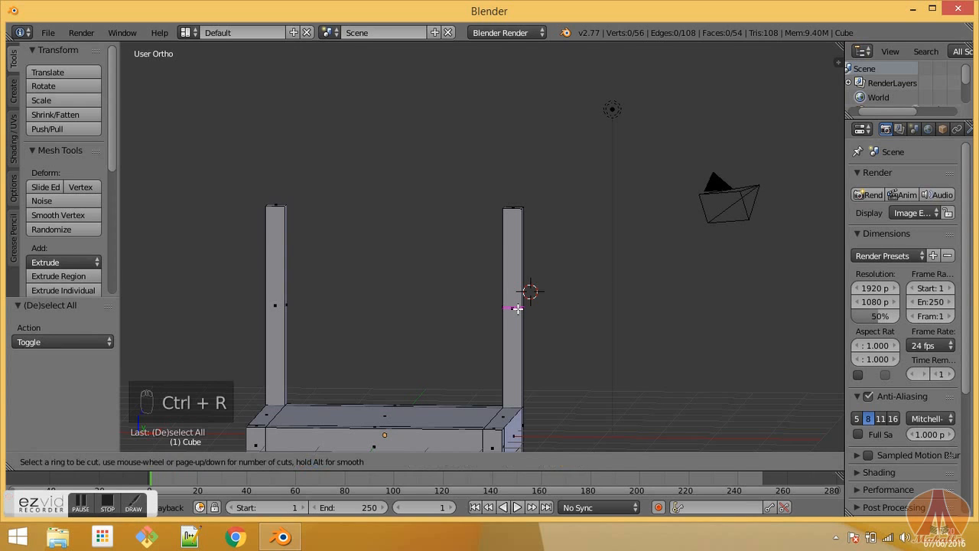
left_click(518, 309)
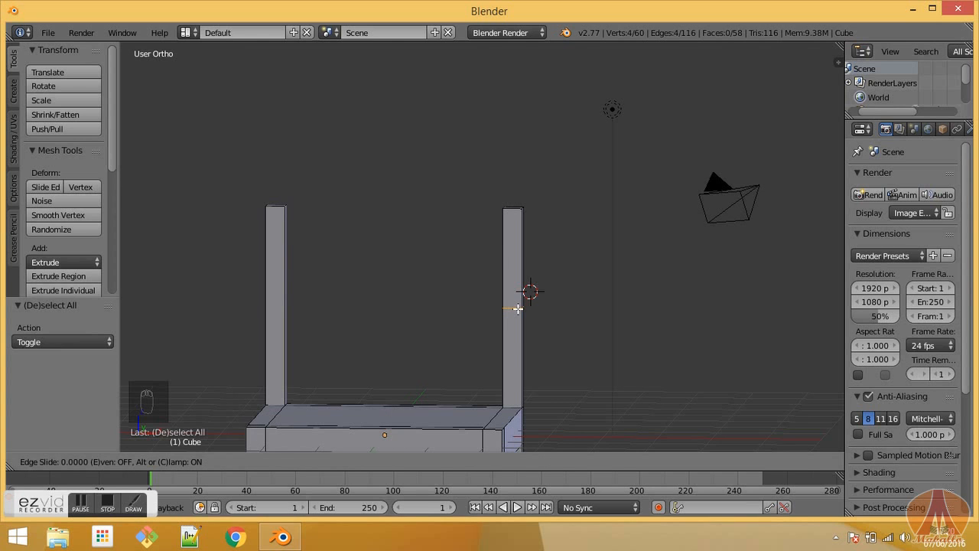
left_click(518, 309)
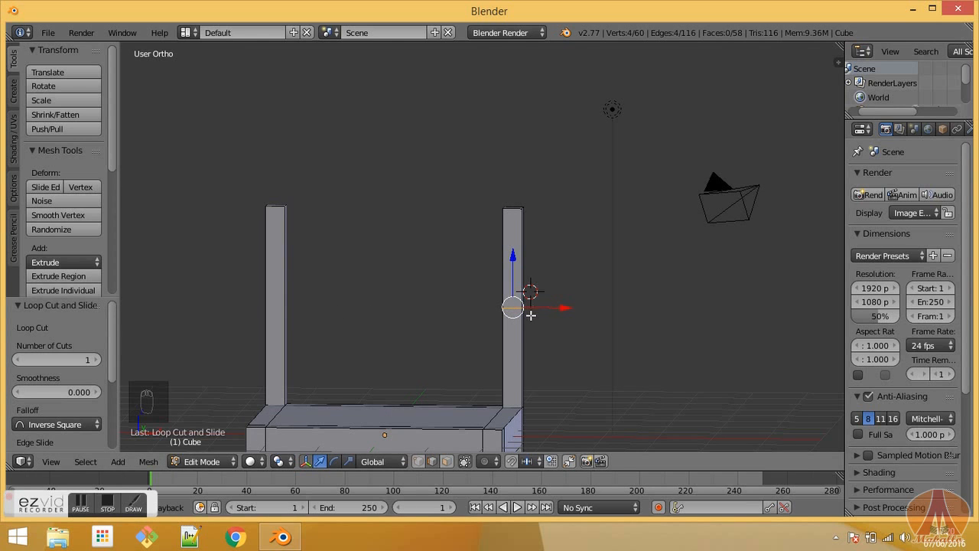
Step: Add one horizontal loop cut around the middle of the -X back post
scroll(525, 310, "up", 1)
scroll(525, 320, "down", 1)
middle_click_drag(519, 312, 529, 309)
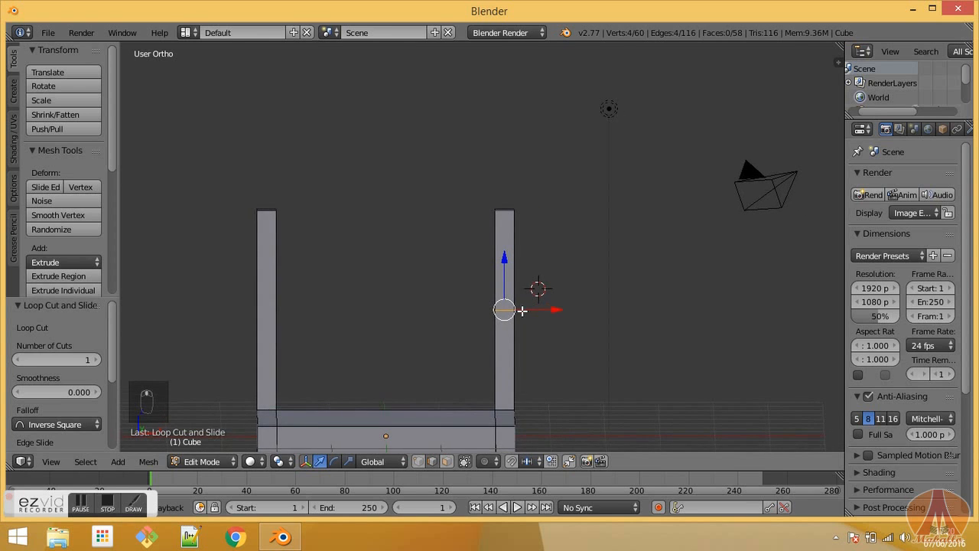
scroll(522, 310, "up", 1)
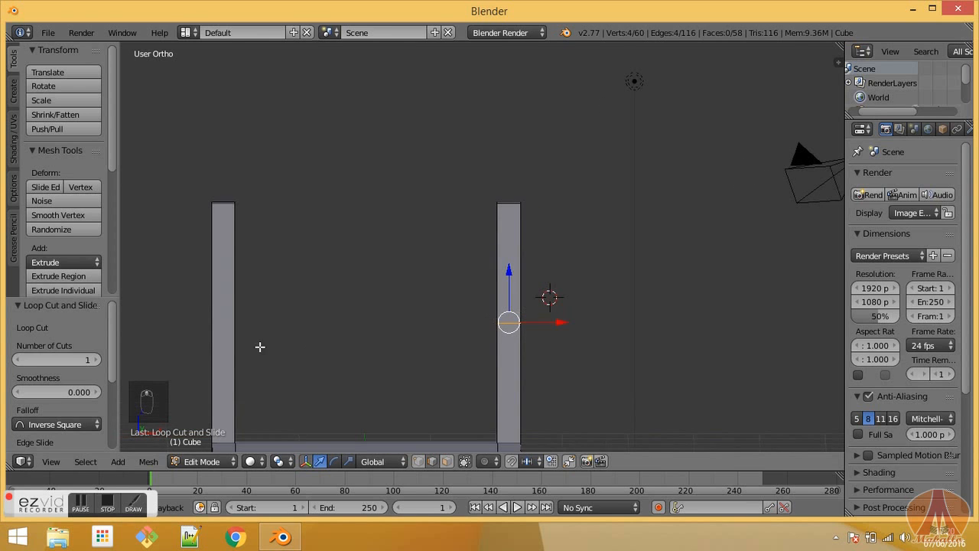
key("ctrl+r")
left_click(222, 330)
Step: Examine the two back posts and their loop cuts from several angles
middle_click_drag(365, 332, 344, 328)
middle_click_drag(375, 299, 372, 314)
scroll(374, 315, "up", 1)
middle_click_drag(424, 265, 443, 306, "shift")
scroll(444, 306, "up", 2)
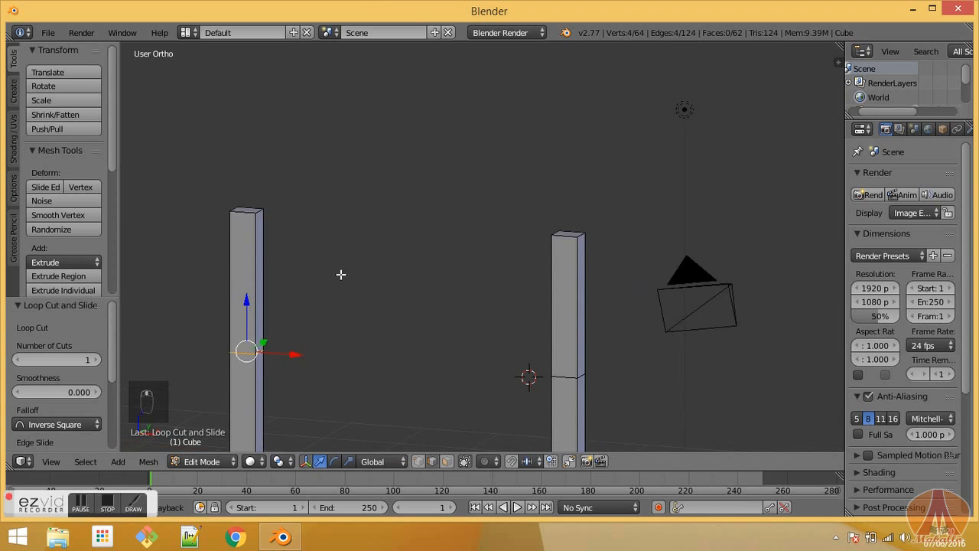
middle_click_drag(580, 282, 473, 312)
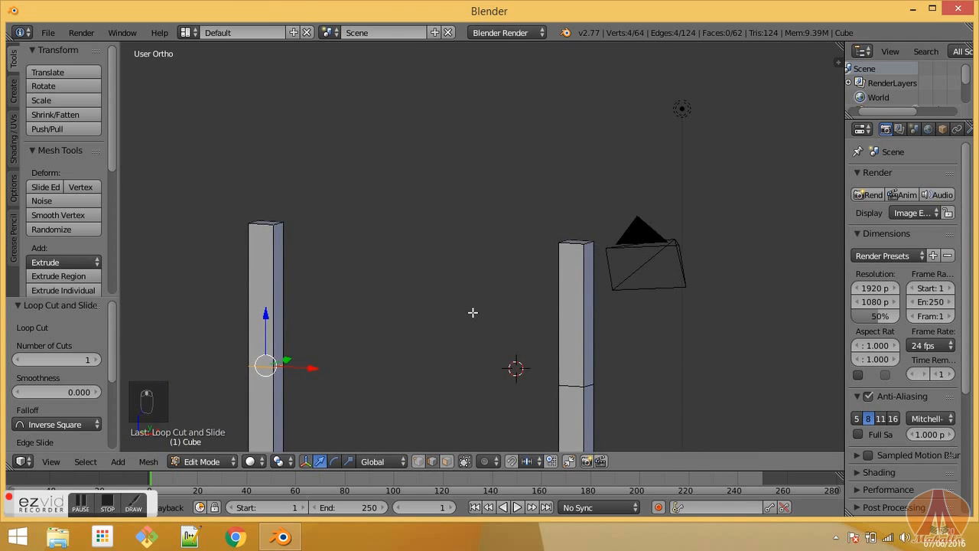
middle_click_drag(407, 309, 427, 366)
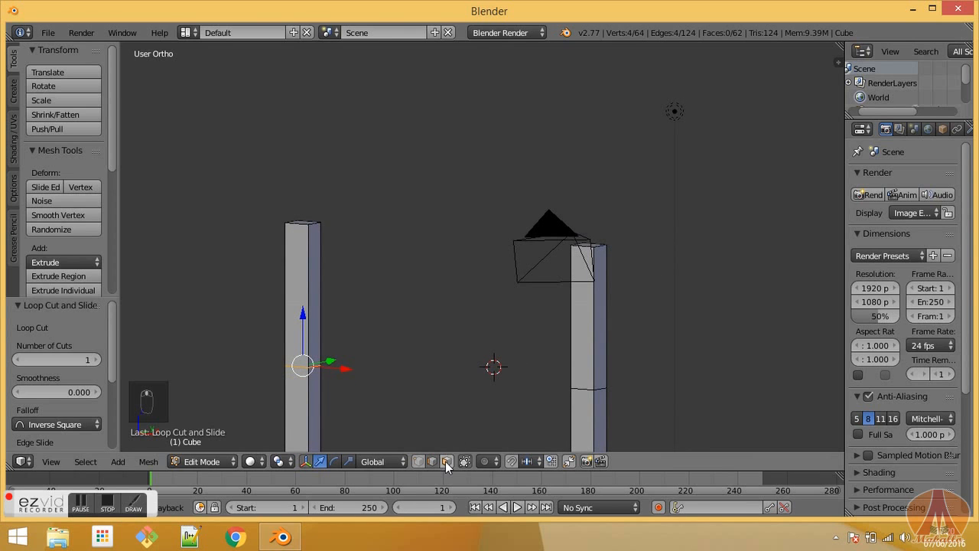
middle_click_drag(435, 366, 434, 435)
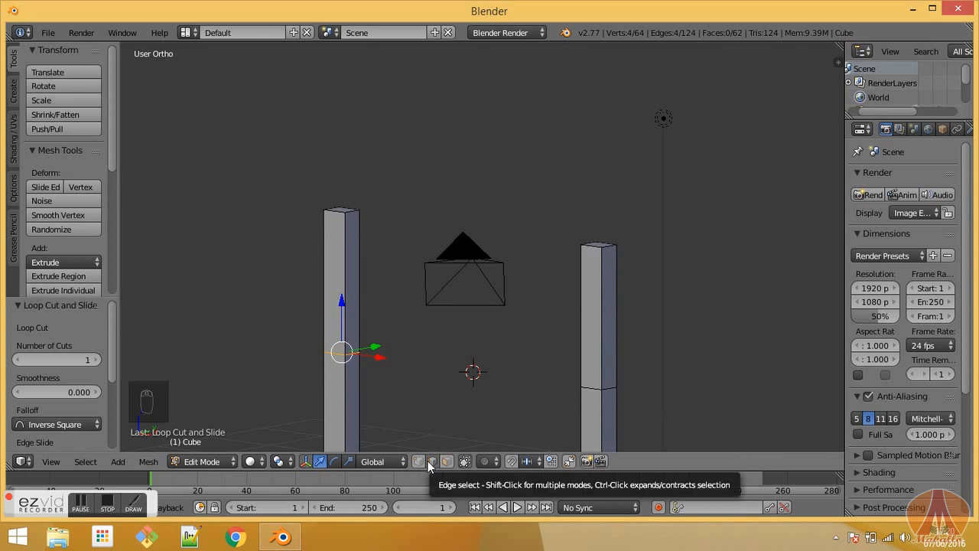
Step: Switch to face selection and delete the inner face of the -X back post above its loop cut
left_click(446, 461)
right_click(354, 282)
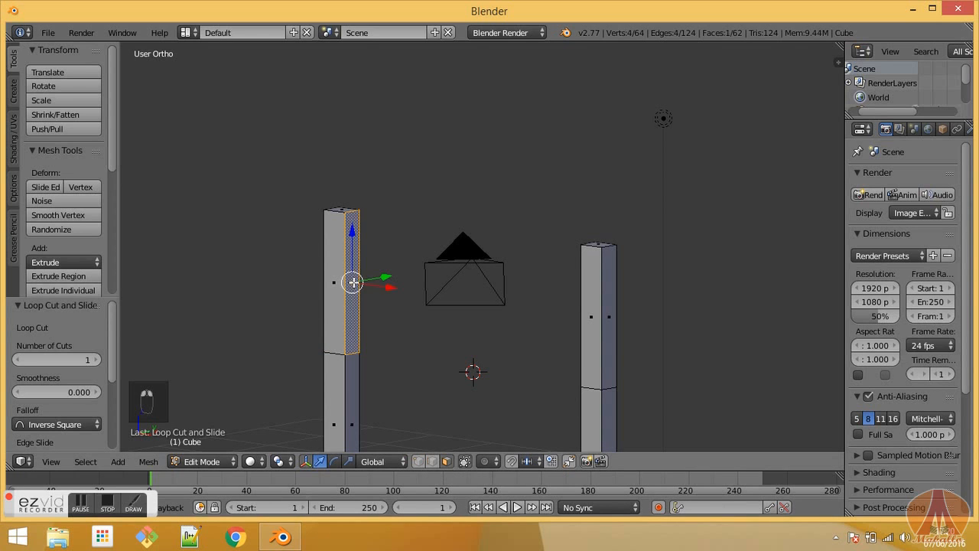
middle_click_drag(424, 319, 380, 315)
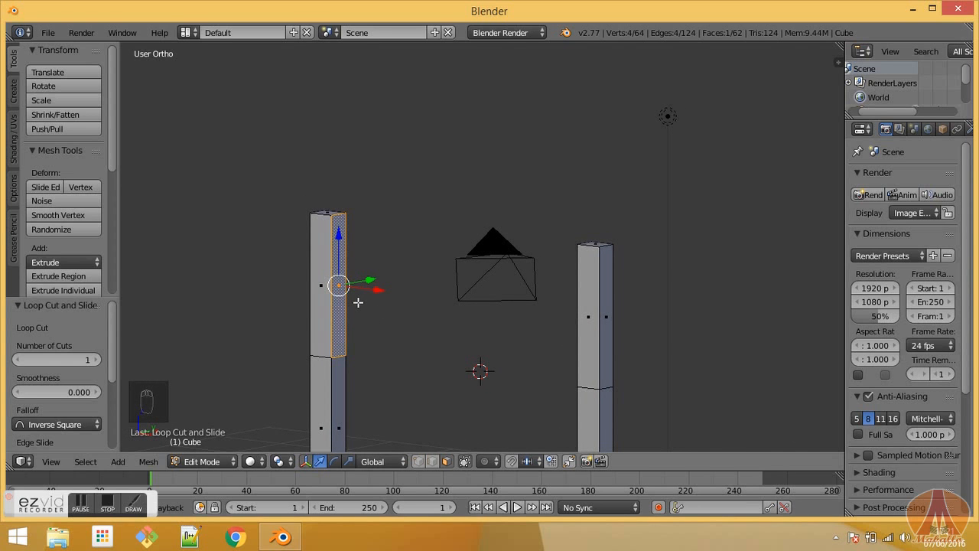
key("Delete")
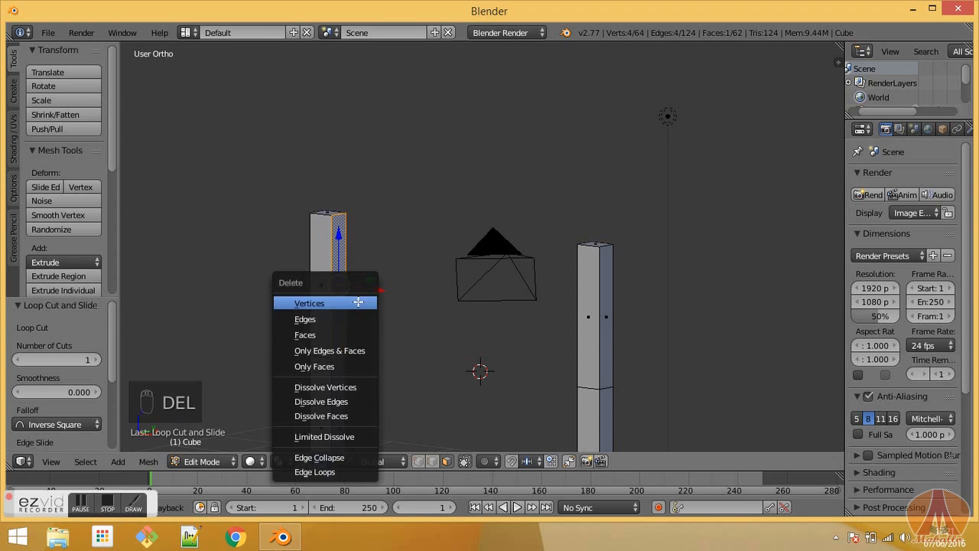
left_click(338, 336)
Step: Delete the matching inner face of the +X back post above its loop cut
middle_click_drag(339, 336, 500, 298)
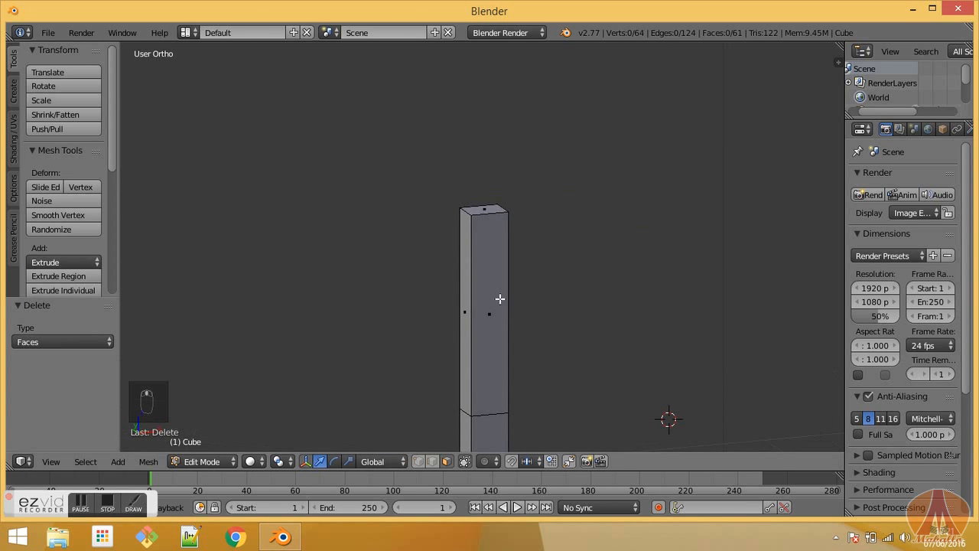
right_click(463, 311)
key("Delete")
left_click(463, 312)
Step: Switch to edge selection and fill a face between the seat-side vertical edges of the two openings in the back posts
middle_click_drag(516, 319, 530, 270)
middle_click_drag(620, 224, 516, 291)
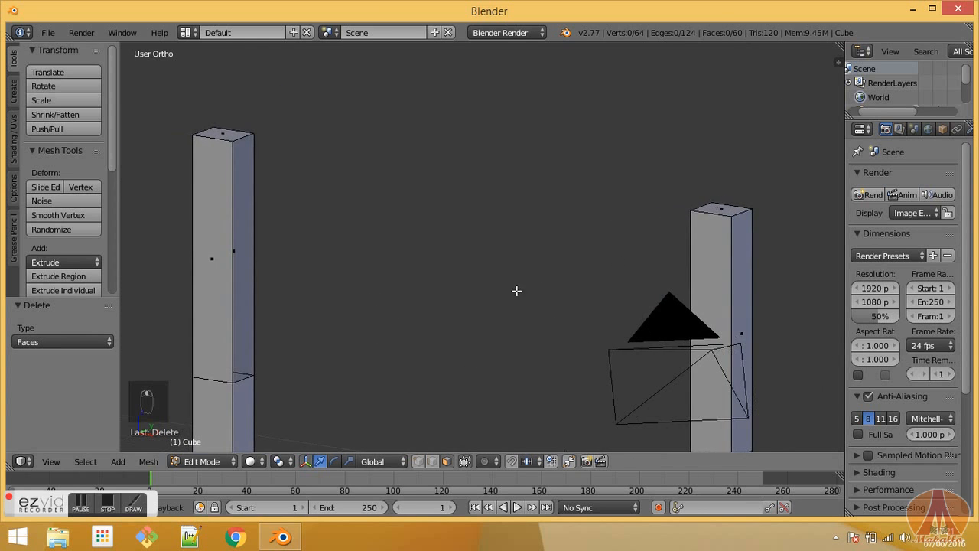
left_click(432, 460)
left_click(427, 459)
right_click(233, 257)
scroll(369, 264, "down", 2)
middle_click_drag(369, 263, 389, 262)
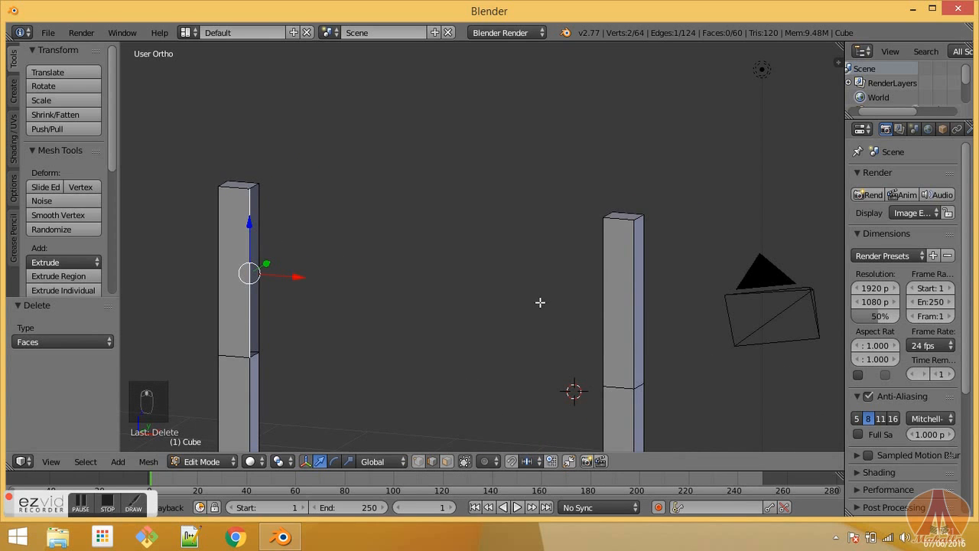
middle_click_drag(539, 302, 547, 300)
middle_click_drag(606, 312, 521, 295)
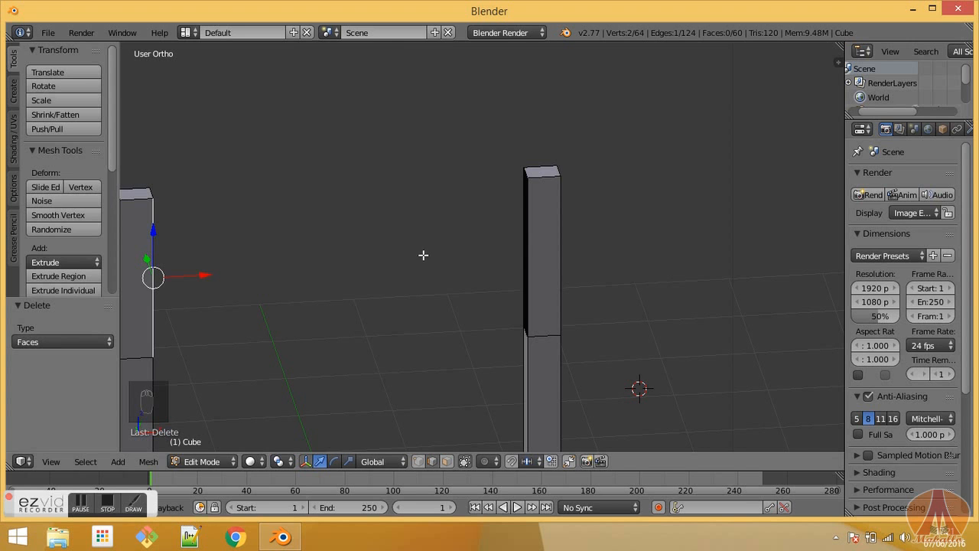
right_click(528, 246, "shift")
middle_click_drag(497, 253, 468, 240)
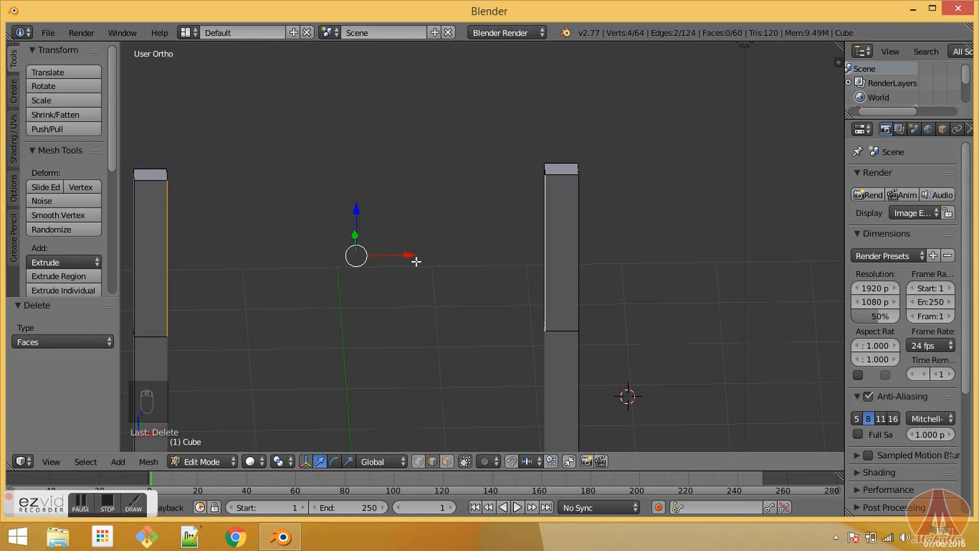
key("f")
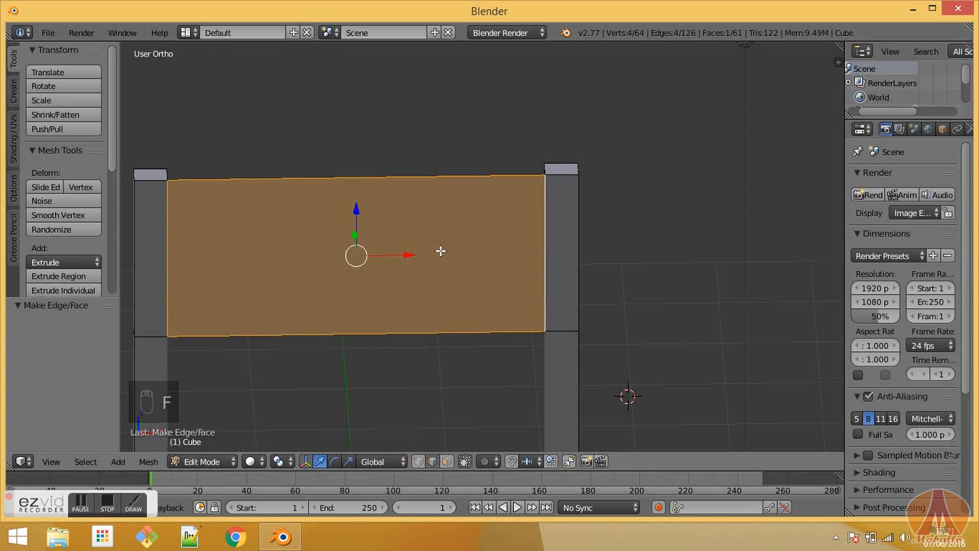
Step: Fill the backrest's underside with a face between the posts' inner edges at loop-cut height
middle_click_drag(449, 249, 399, 199)
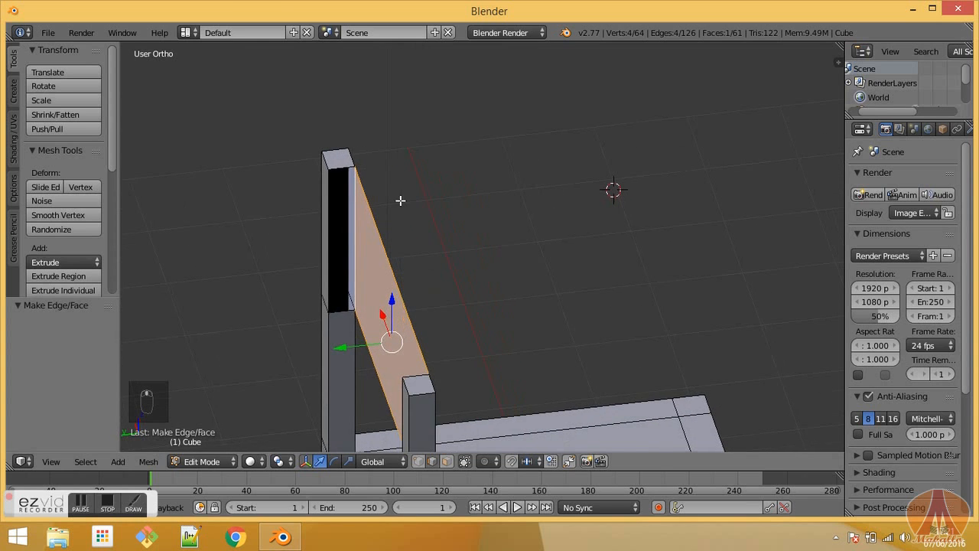
right_click(341, 167)
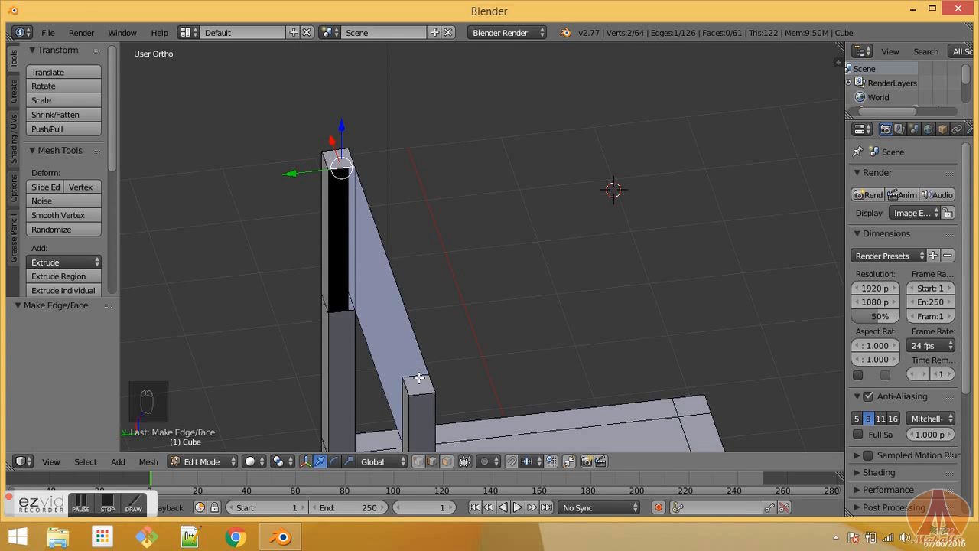
right_click(339, 312)
middle_click_drag(421, 350, 214, 210)
right_click(631, 326, "shift")
key("f")
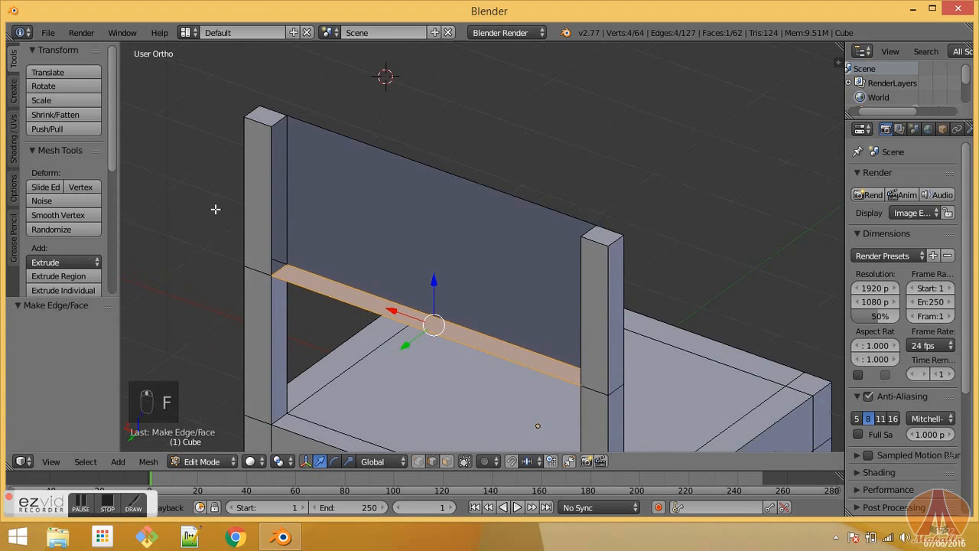
Step: Fill the backrest's rear side with a face between the rear inner vertical edges of the two upper posts
right_click(268, 209)
right_click(581, 294, "shift")
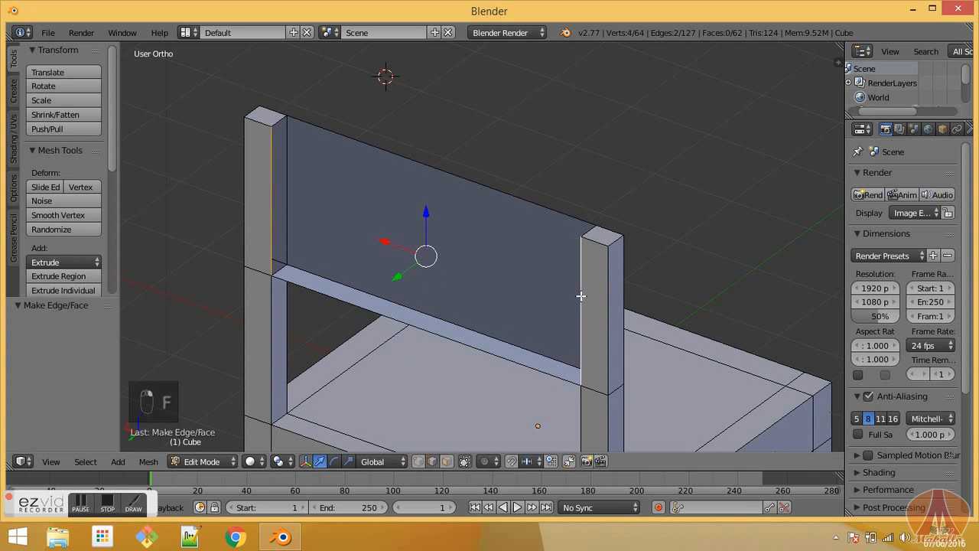
key("f")
Step: Close the backrest's top with a face between the posts' inner top edges, then check the whole chair
middle_click_drag(551, 244, 618, 252)
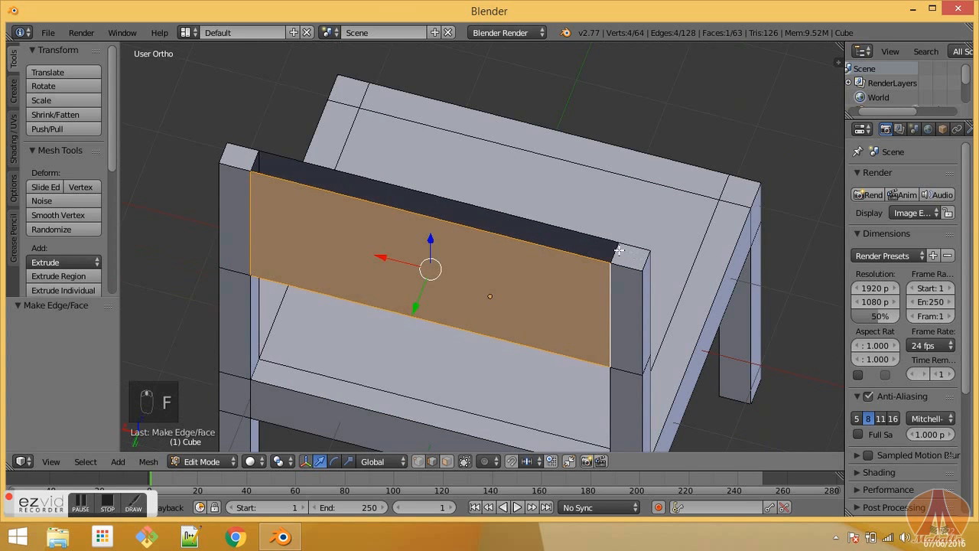
right_click(612, 253)
right_click(243, 163, "shift")
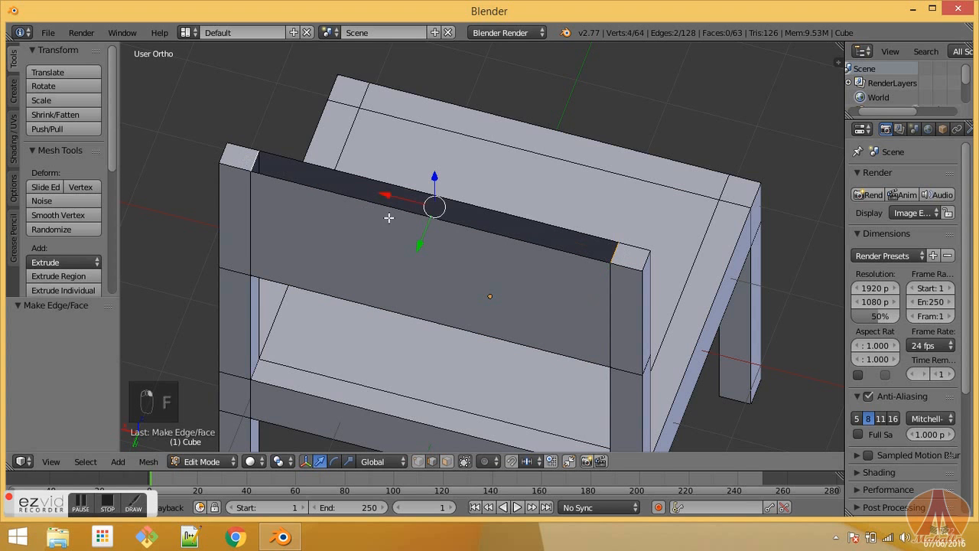
key("f")
mouse_move(525, 250)
middle_mouse_down()
mouse_move(426, 212)
mouse_move(507, 251)
middle_mouse_up()
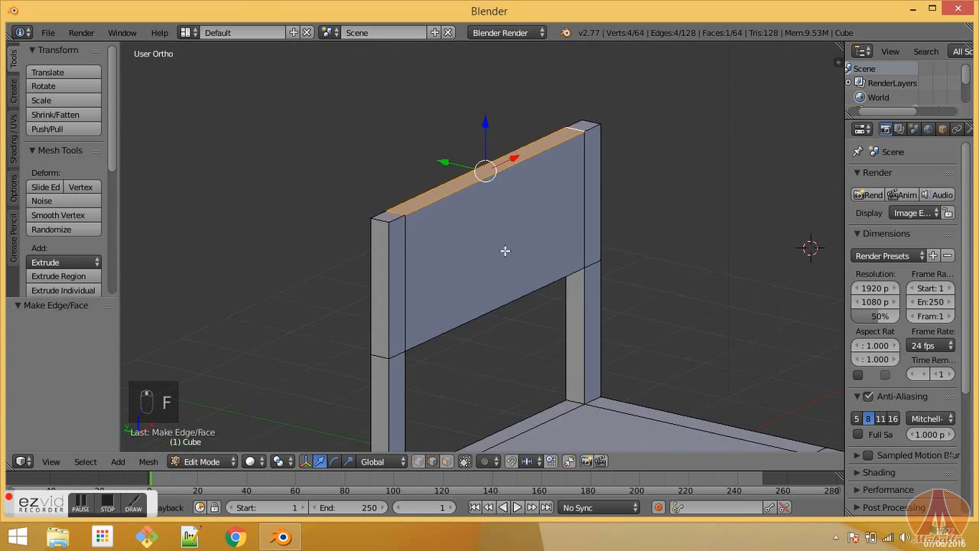
scroll(461, 260, "down", 3)
middle_click_drag(508, 295, 485, 280)
scroll(505, 289, "up", 2)
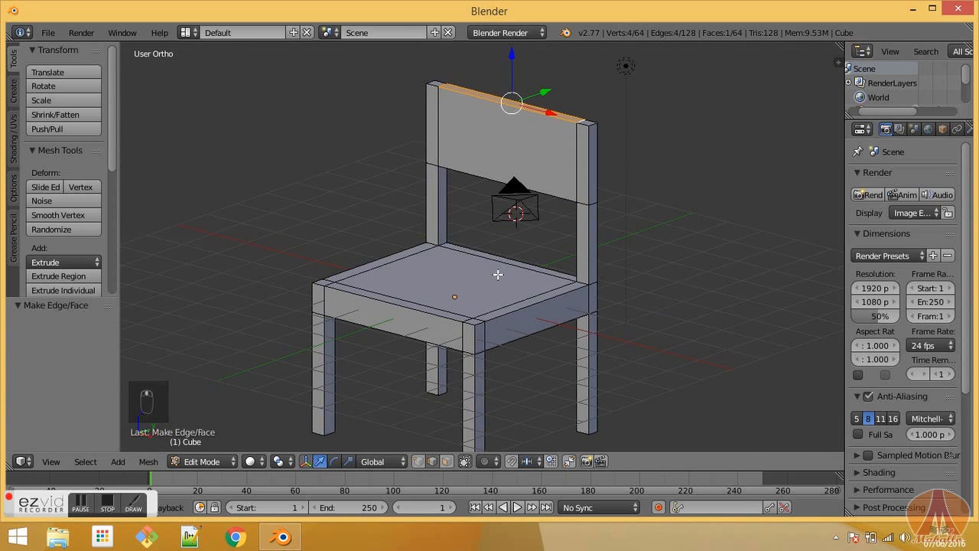